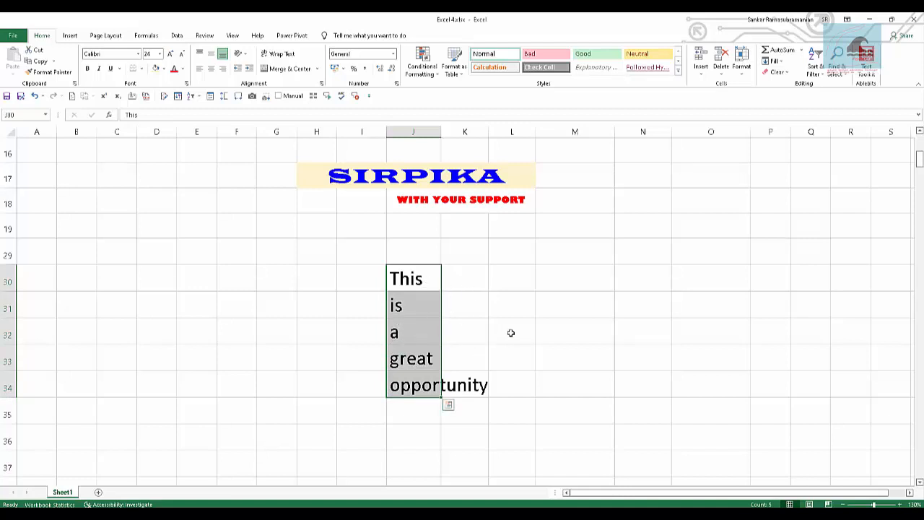
Try Fill Justify on the range J30:R34 to combine the words in column J, and undo it.
{"action": "left_click", "coordinate": [510, 332]}
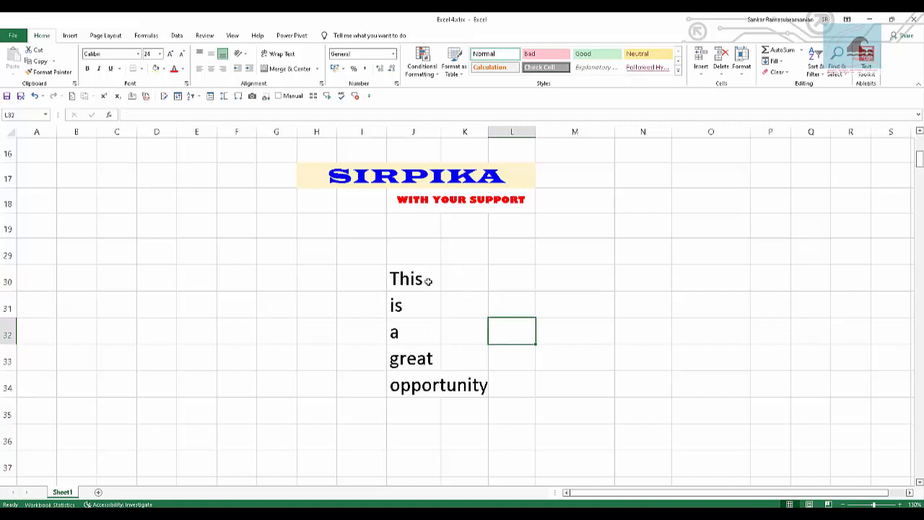
{"action": "left_click", "coordinate": [423, 278]}
{"action": "left_click_drag", "start_coordinate": [423, 278], "coordinate": [722, 373]}
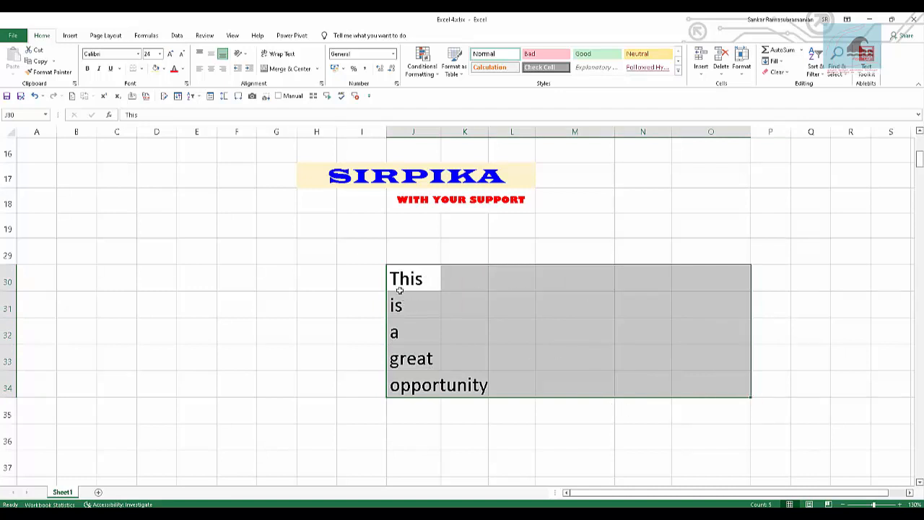
{"action": "left_click_drag", "start_coordinate": [418, 282], "coordinate": [844, 378]}
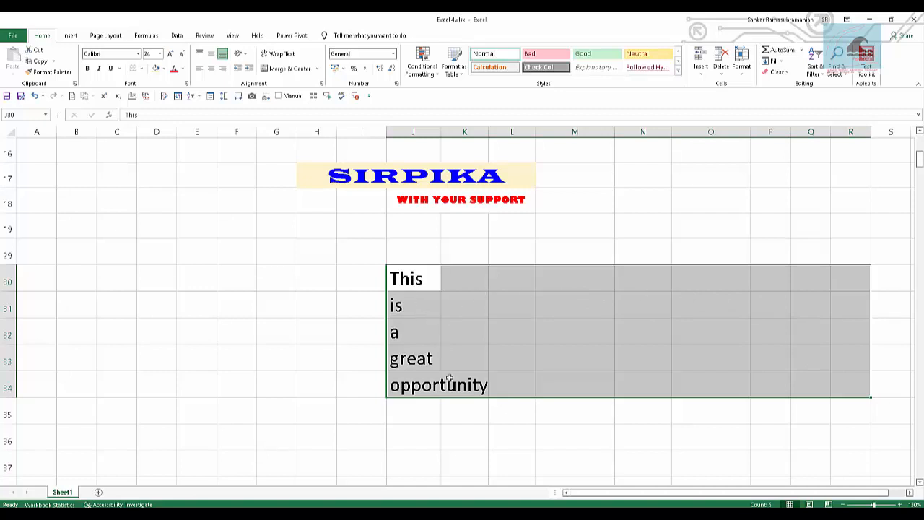
{"action": "left_click", "coordinate": [774, 61]}
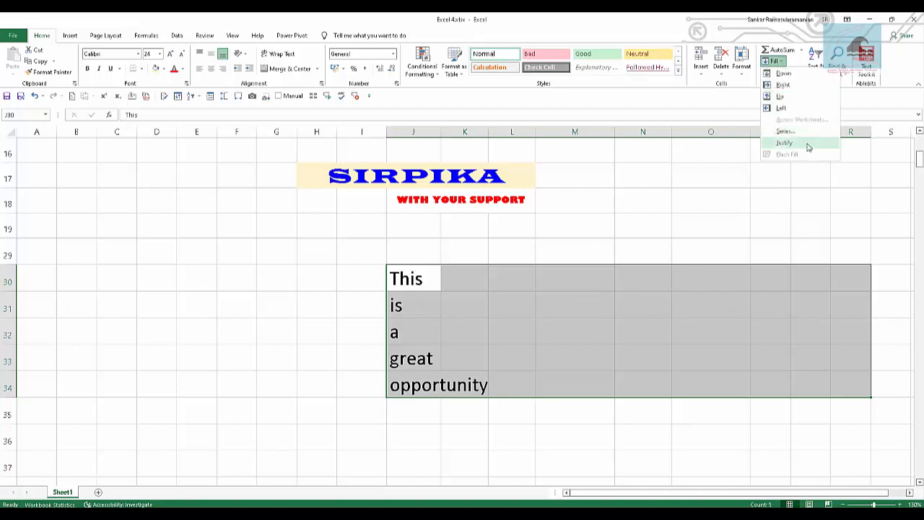
{"action": "left_click", "coordinate": [808, 145]}
{"action": "left_click_drag", "start_coordinate": [408, 284], "coordinate": [605, 284]}
{"action": "key", "text": "ctrl+z"}
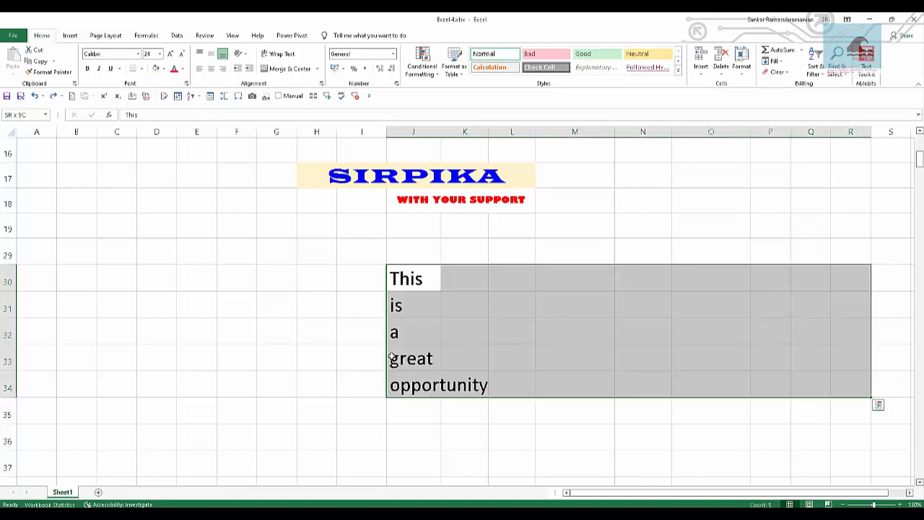
Combine the words in J30:J34 into a single sentence in J30 by applying Fill Justify over J30:R34.
{"action": "key", "text": "alt"}
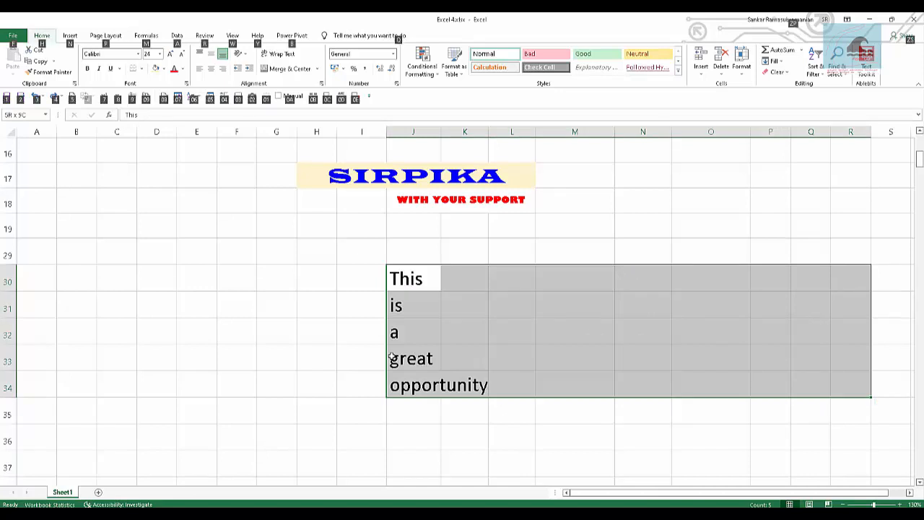
{"action": "key", "text": "e"}
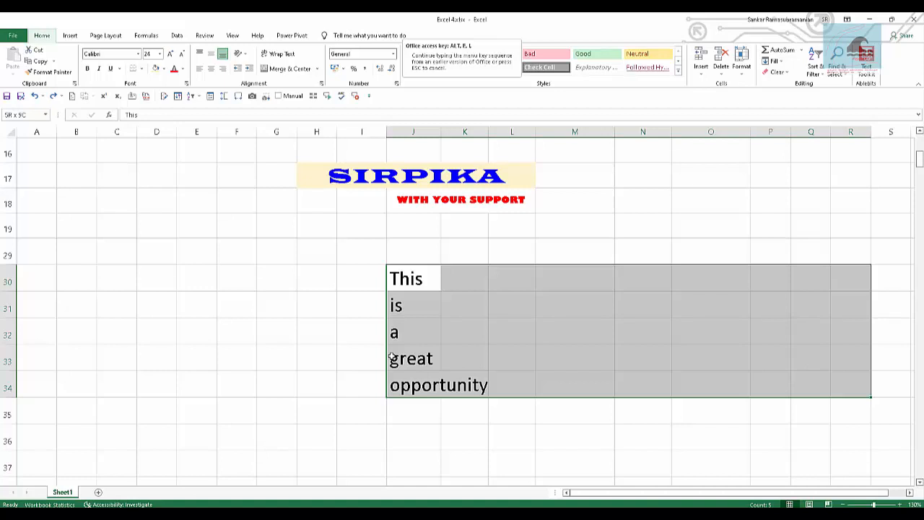
{"action": "key", "text": "Escape"}
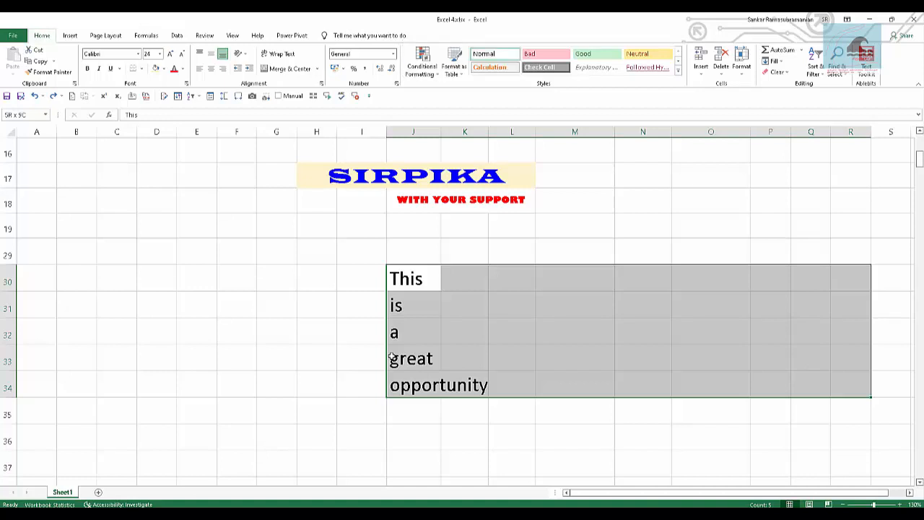
{"action": "key", "text": "alt"}
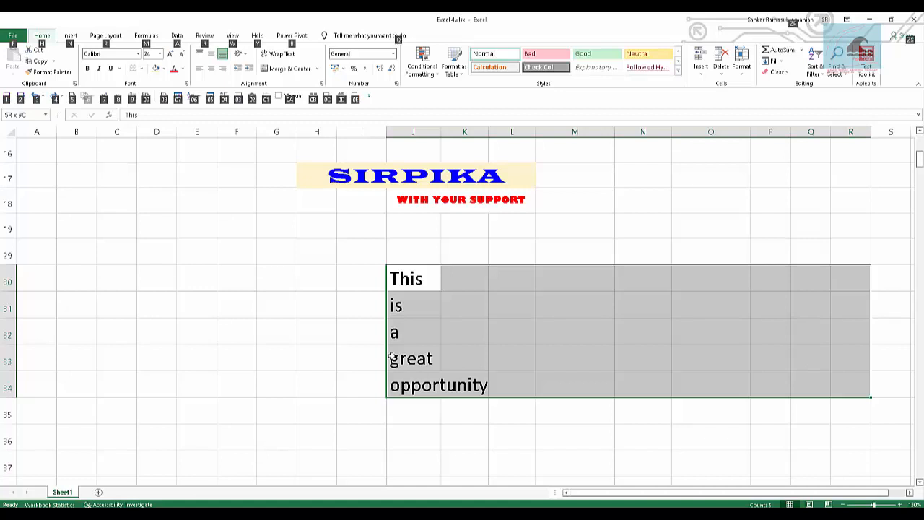
{"action": "key", "text": "t"}
{"action": "key", "text": "f"}
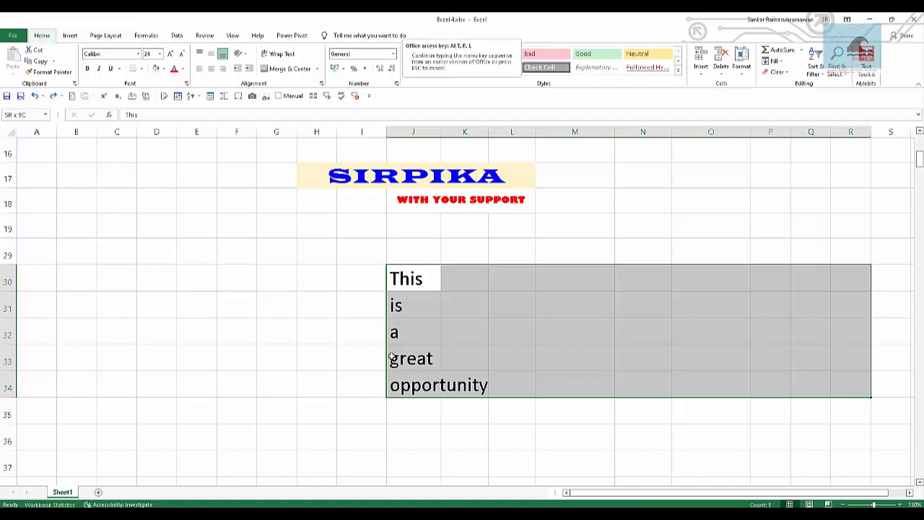
{"action": "key", "text": "j"}
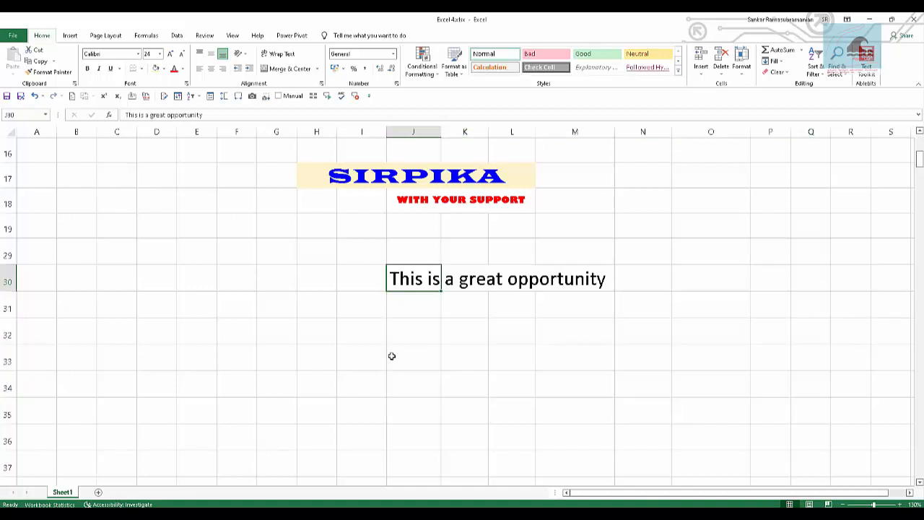
Enter the shortcut note "Alt + E + I + J" in cell J31 below the combined sentence.
{"action": "key", "text": "Down"}
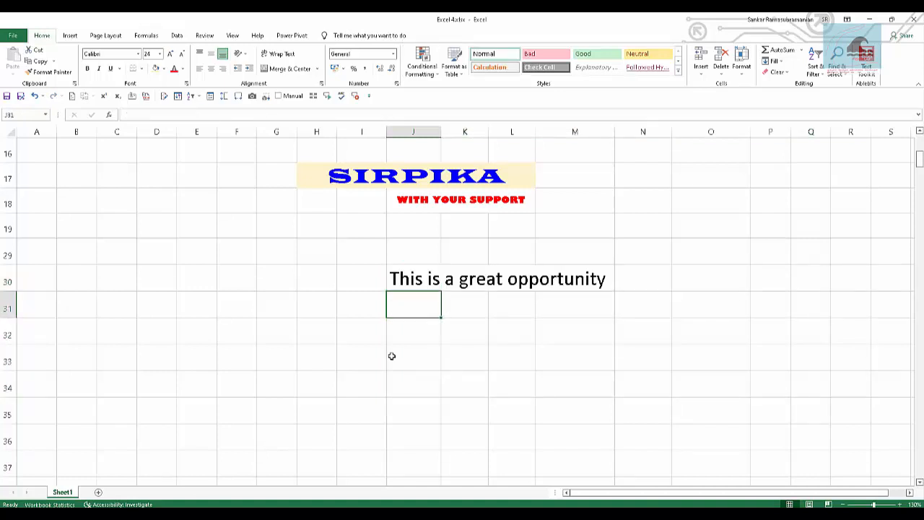
{"action": "type", "text": "A"}
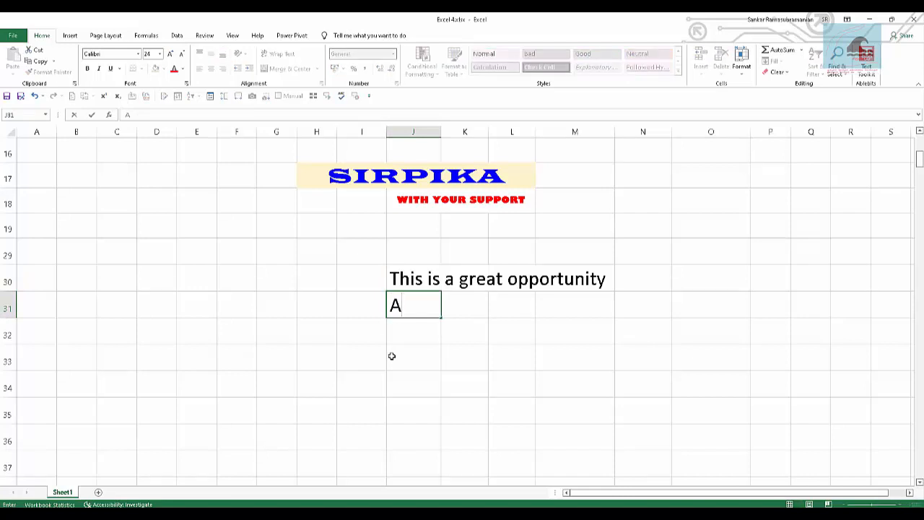
{"action": "type", "text": "lt + E + I + J"}
{"action": "key", "text": "Return"}
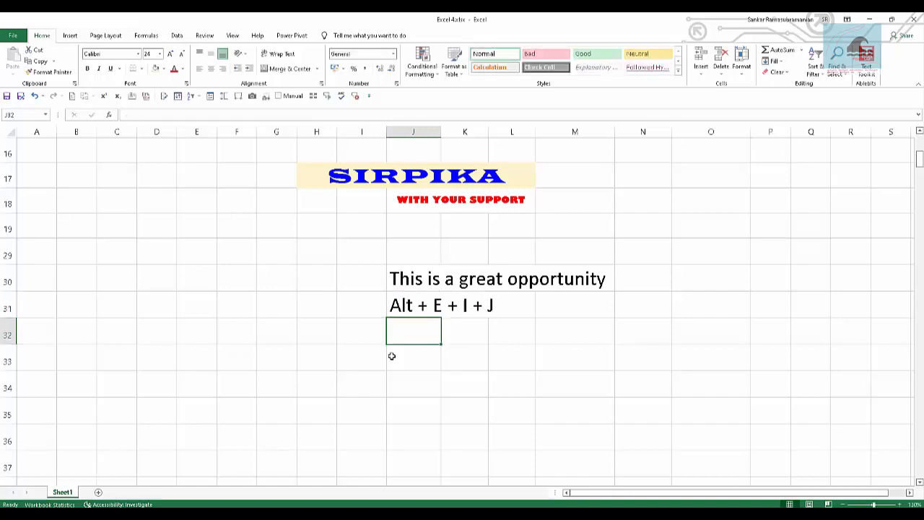
Enter the text "Fill Justify" in cell J33.
{"action": "key", "text": "Return"}
{"action": "key", "text": "Return"}
{"action": "key", "text": "Return"}
{"action": "left_click", "coordinate": [392, 356]}
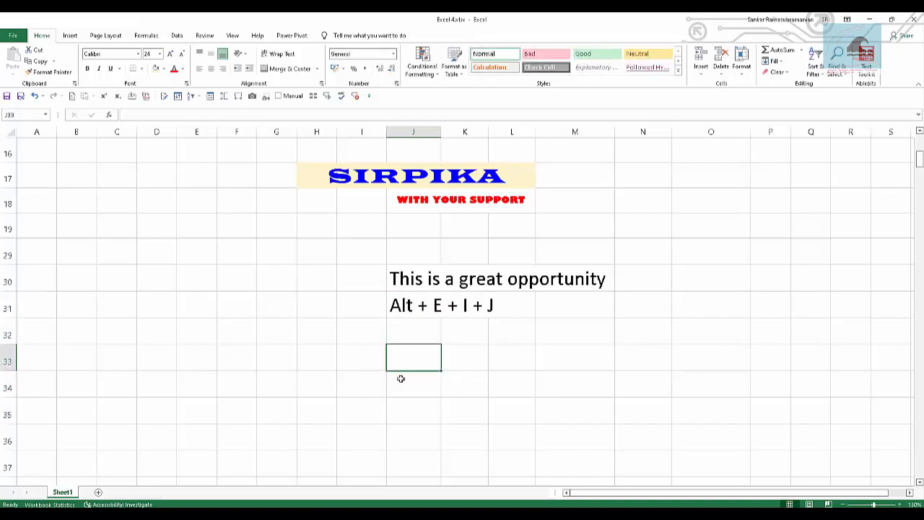
{"action": "type", "text": "Fill Justify"}
{"action": "key", "text": "Tab"}
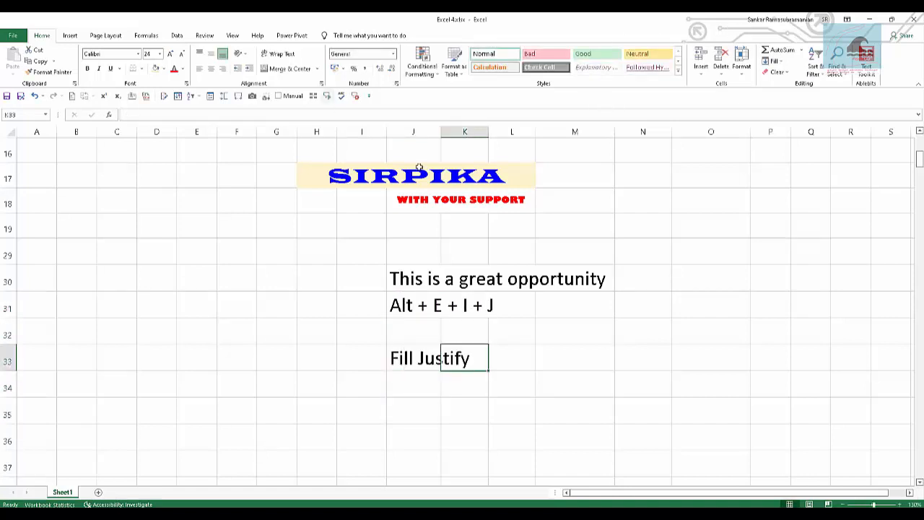
Merge and center the cells I52:K52 in the empty area further down the sheet.
{"action": "left_click", "coordinate": [431, 431]}
{"action": "scroll", "coordinate": [375, 291], "scroll_direction": "down", "scroll_amount": 7}
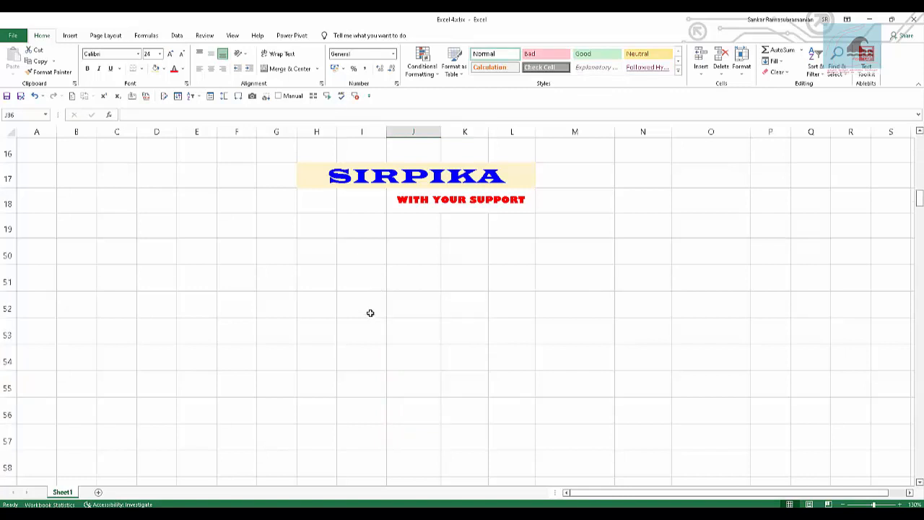
{"action": "left_click_drag", "start_coordinate": [385, 301], "coordinate": [439, 305]}
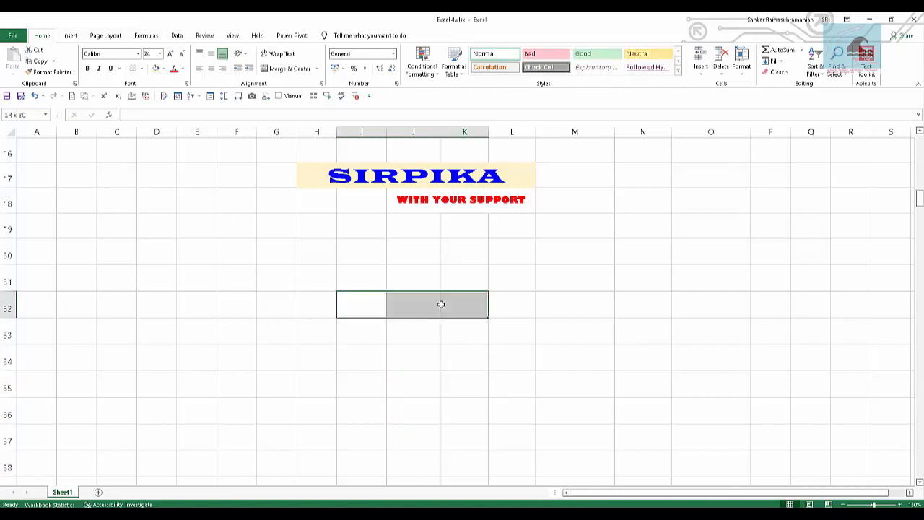
{"action": "left_click", "coordinate": [288, 69]}
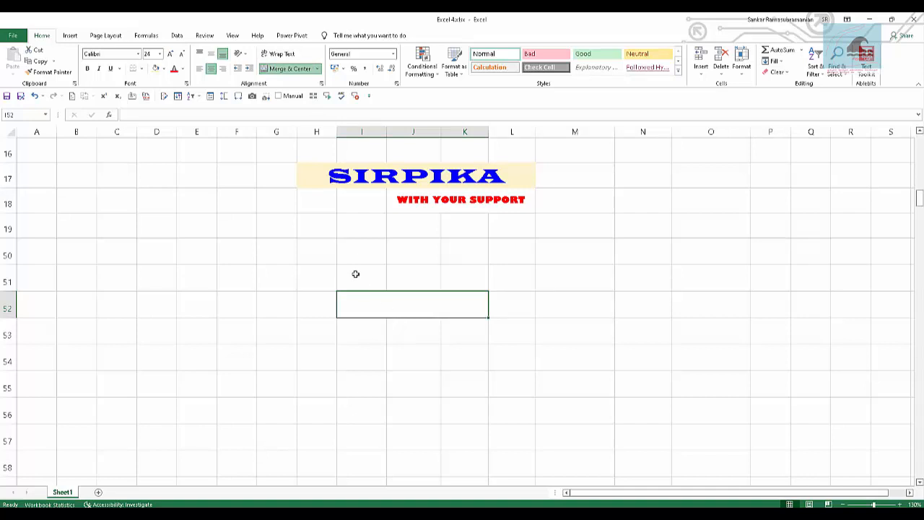
Fill I51:K54 with Carrot 10 150, Particulars in the merged row 52, Apple 10 350 and Orange 10 200.
{"action": "left_click_drag", "start_coordinate": [342, 265], "coordinate": [460, 371]}
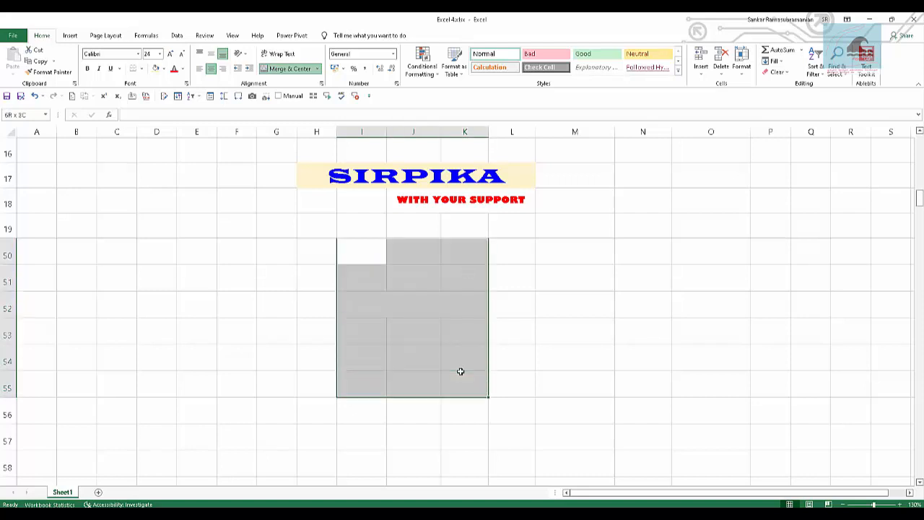
{"action": "left_click", "coordinate": [361, 309]}
{"action": "double_click", "coordinate": [391, 307]}
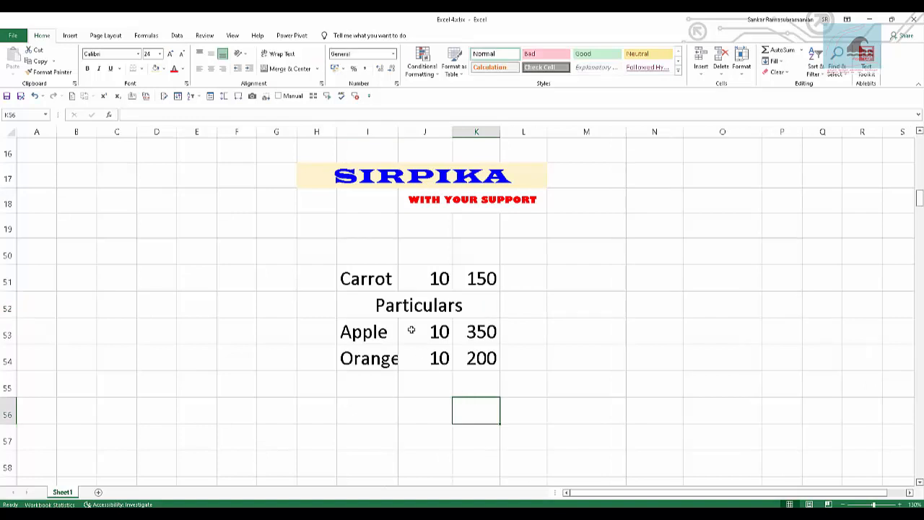
{"action": "left_click_drag", "start_coordinate": [359, 279], "coordinate": [455, 361]}
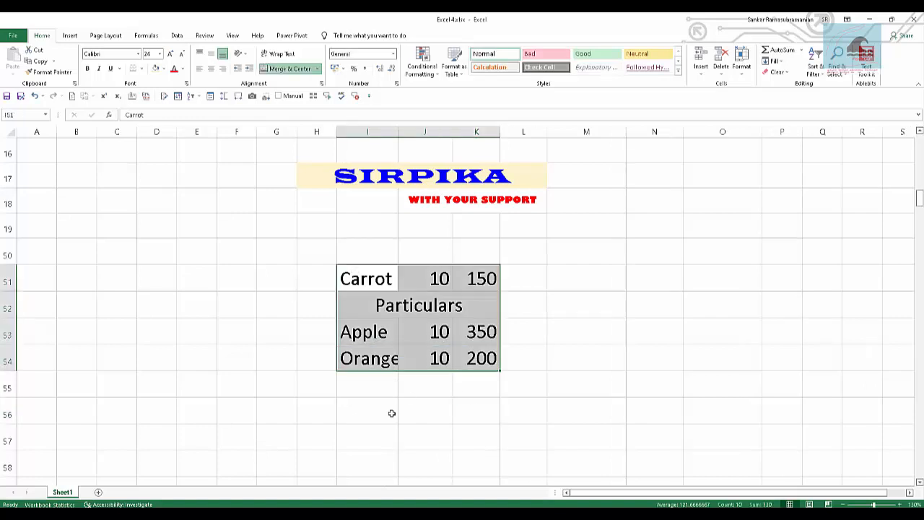
Examine how the merged Particulars cell affects selecting individual rows and column K within the item data.
{"action": "left_click", "coordinate": [392, 413]}
{"action": "left_click_drag", "start_coordinate": [377, 249], "coordinate": [479, 277]}
{"action": "left_click", "coordinate": [458, 378]}
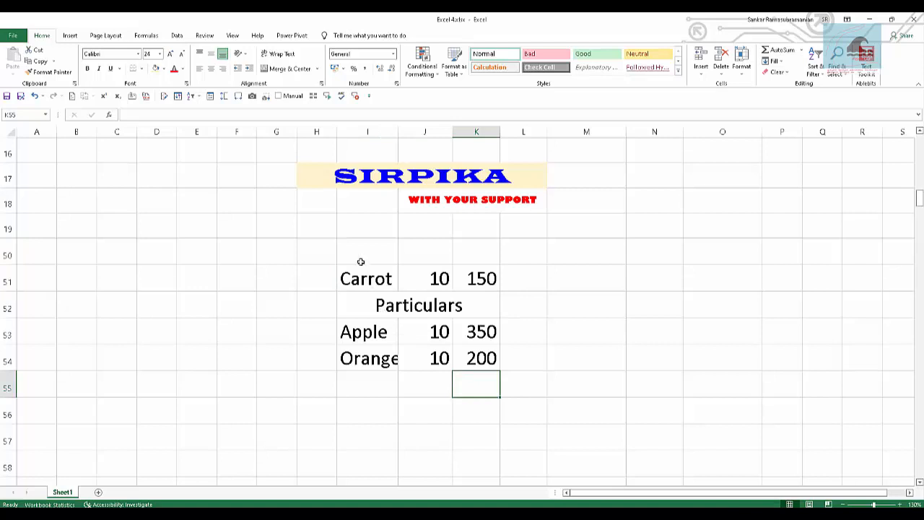
{"action": "left_click_drag", "start_coordinate": [361, 259], "coordinate": [460, 252]}
{"action": "left_click_drag", "start_coordinate": [348, 340], "coordinate": [532, 338]}
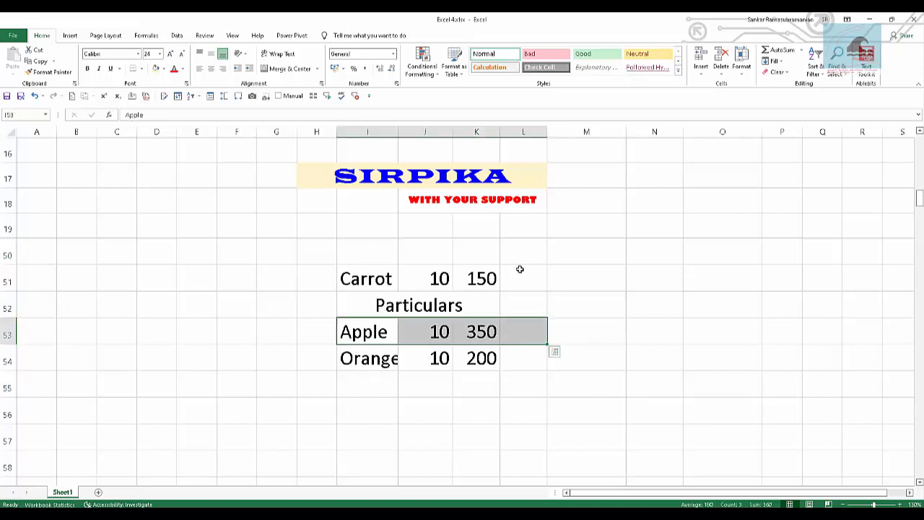
{"action": "left_click", "coordinate": [421, 418]}
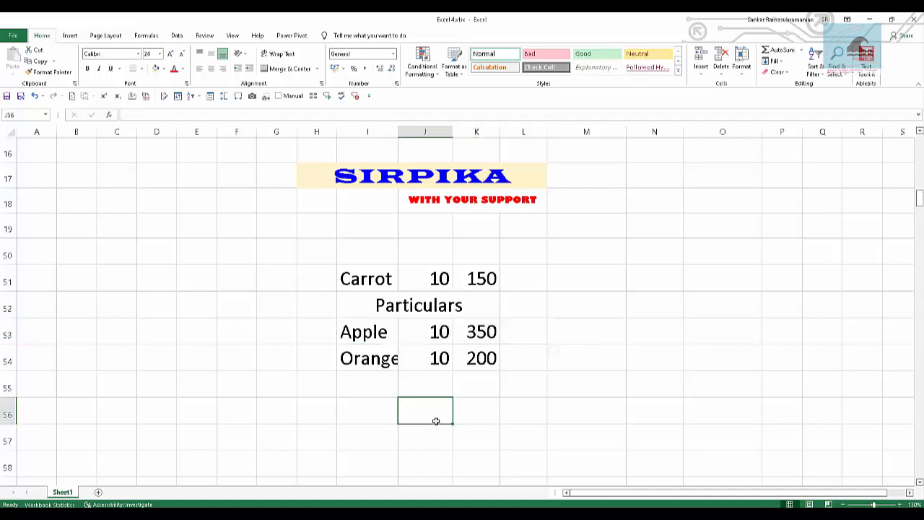
{"action": "left_click", "coordinate": [428, 300]}
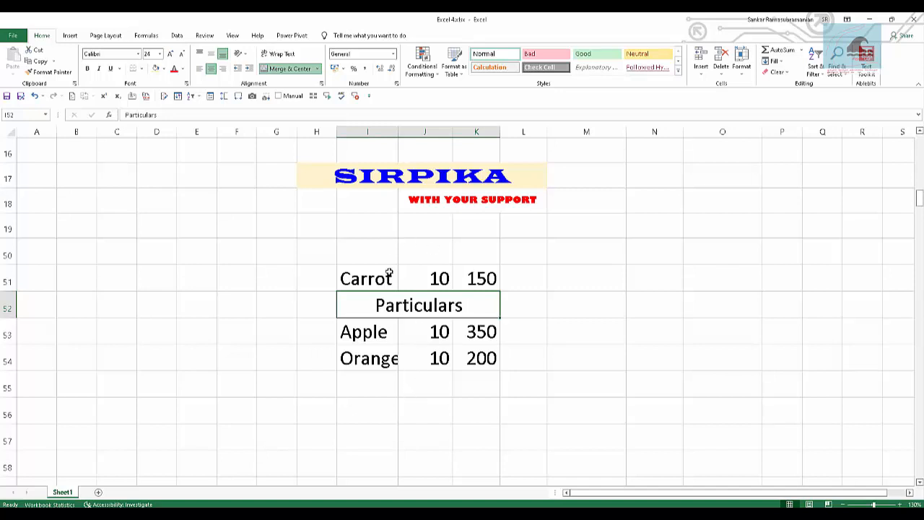
{"action": "left_click_drag", "start_coordinate": [374, 277], "coordinate": [487, 363]}
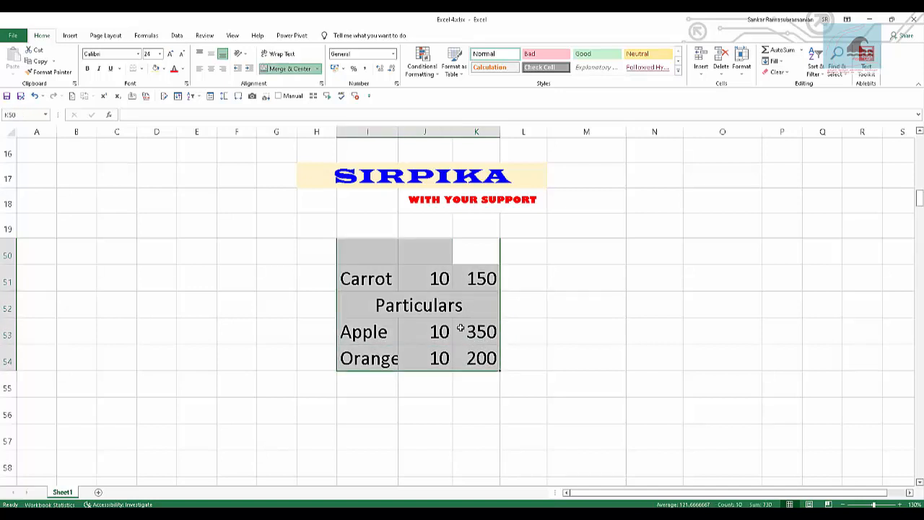
{"action": "left_click", "coordinate": [470, 406]}
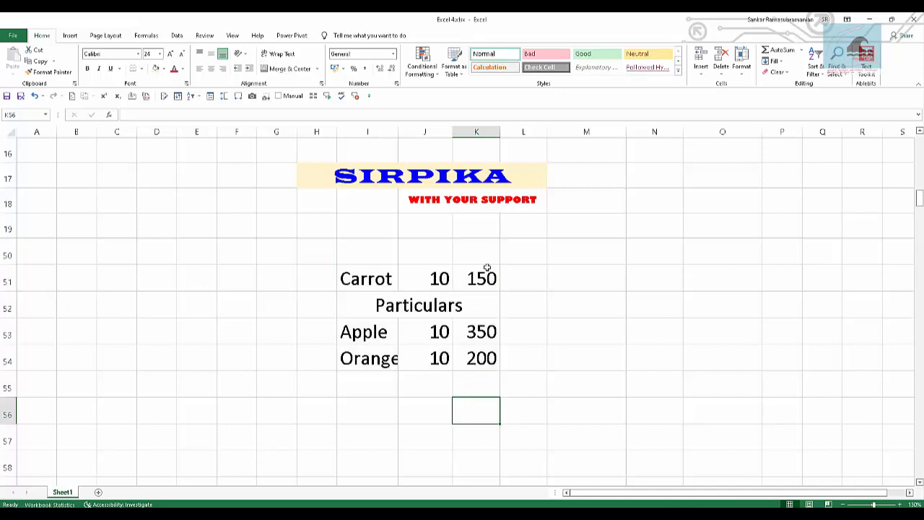
{"action": "left_click_drag", "start_coordinate": [487, 260], "coordinate": [487, 376]}
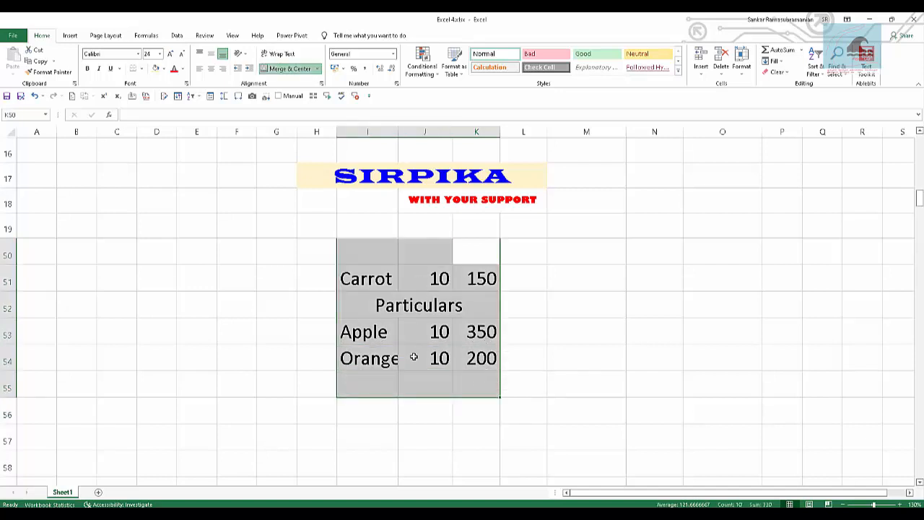
{"action": "left_click", "coordinate": [413, 297]}
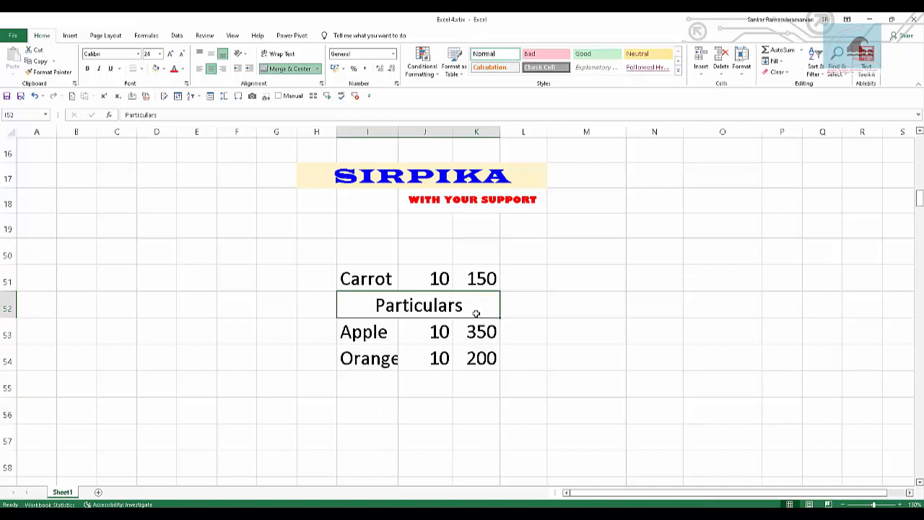
{"action": "left_click", "coordinate": [362, 229]}
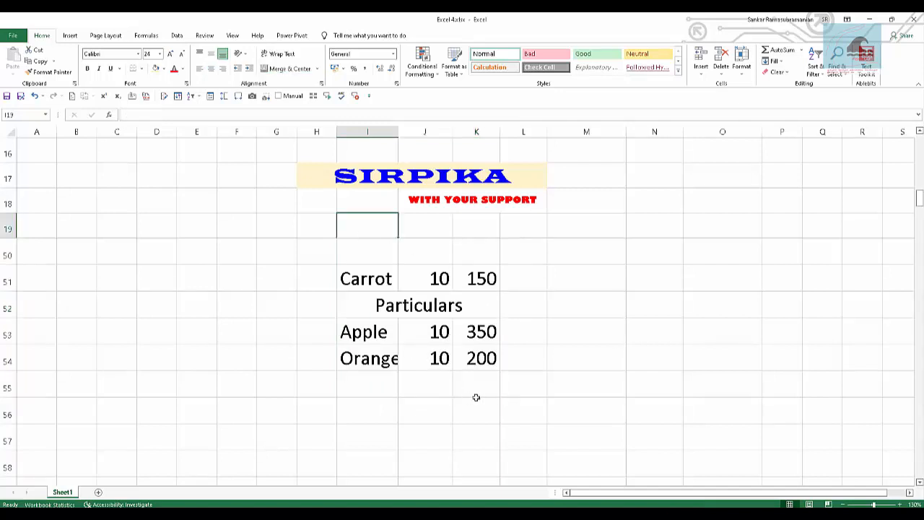
{"action": "left_click", "coordinate": [424, 396]}
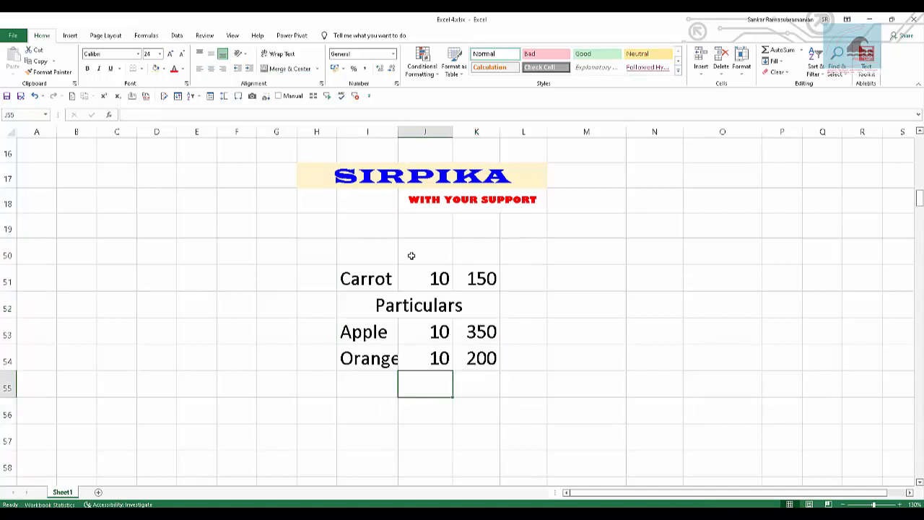
Unmerge the Particulars heading across I52:K52.
{"action": "left_click", "coordinate": [399, 311]}
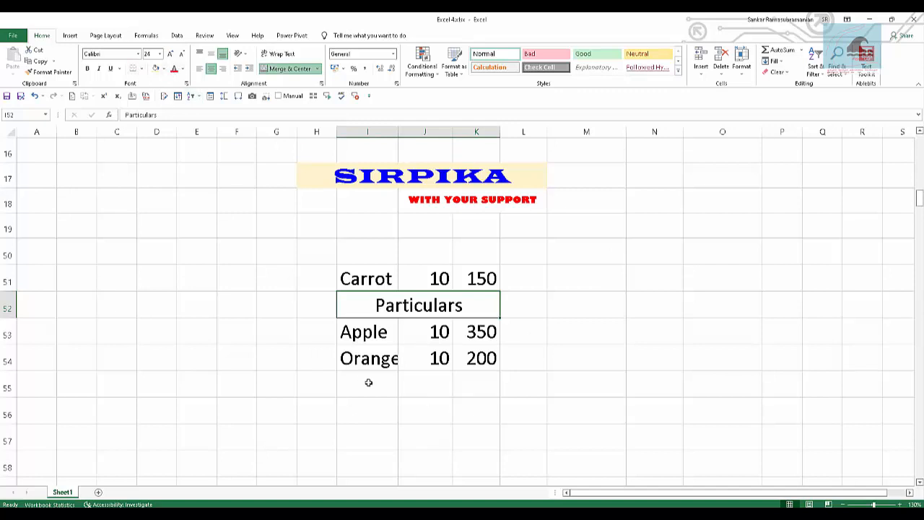
{"action": "left_click", "coordinate": [289, 68]}
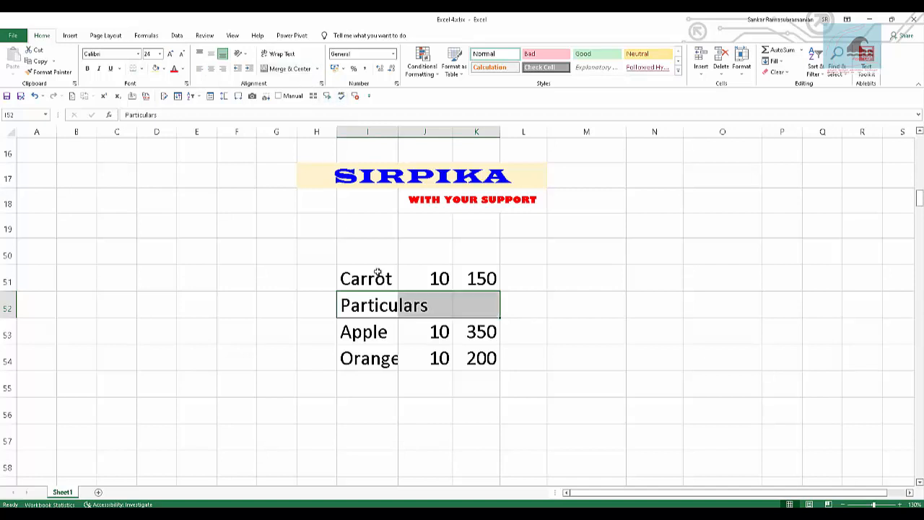
{"action": "left_click", "coordinate": [458, 410]}
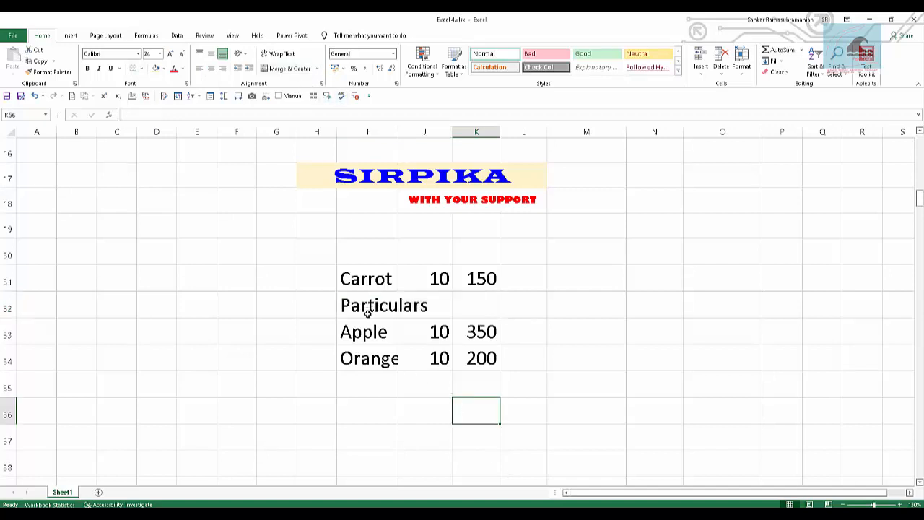
Centre the Particulars heading over I52:K52 with the Center Across Selection horizontal alignment.
{"action": "left_click_drag", "start_coordinate": [368, 312], "coordinate": [481, 311]}
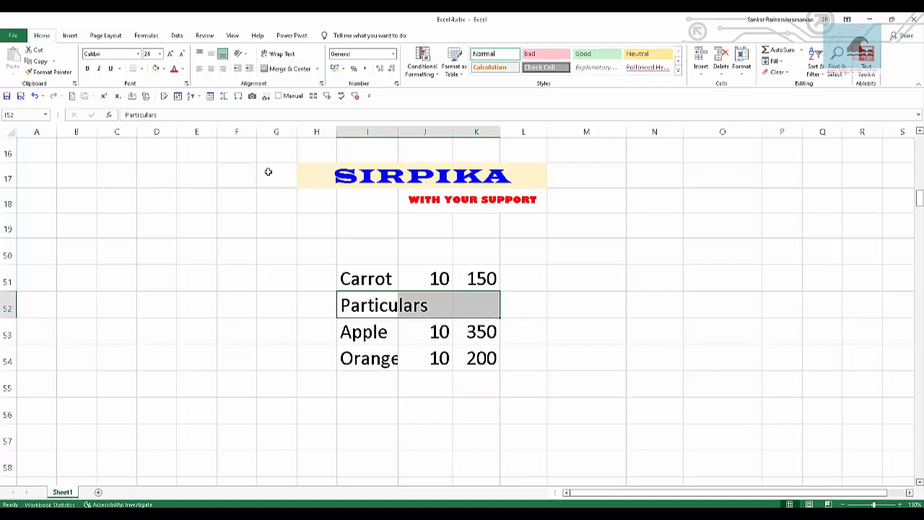
{"action": "left_click", "coordinate": [395, 83]}
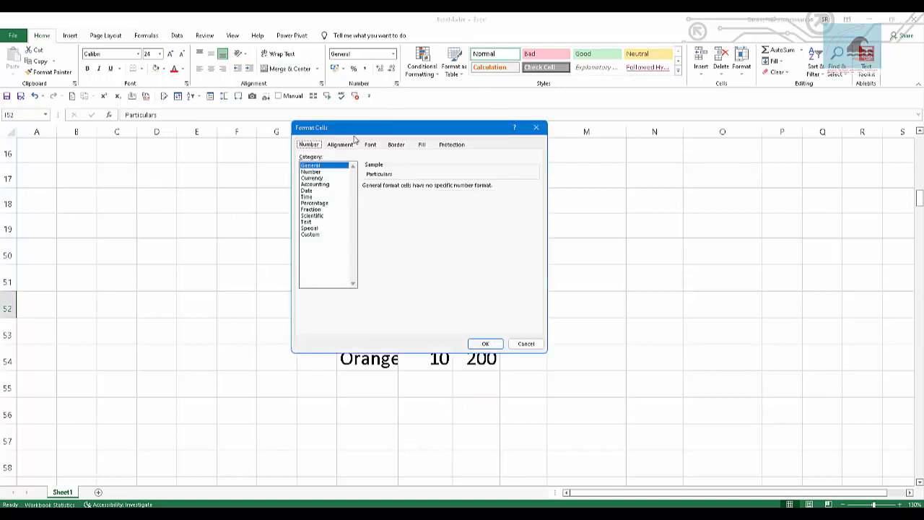
{"action": "left_click", "coordinate": [340, 145]}
{"action": "left_click", "coordinate": [370, 176]}
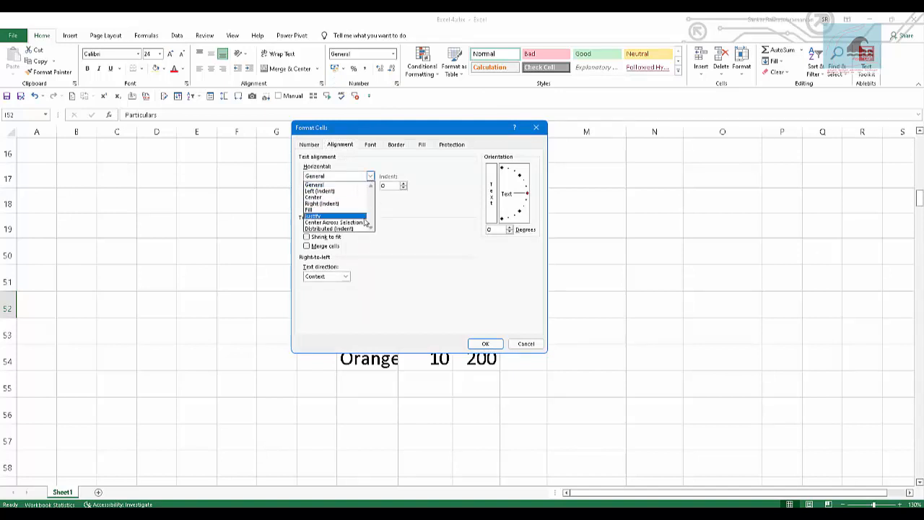
{"action": "left_click", "coordinate": [365, 223]}
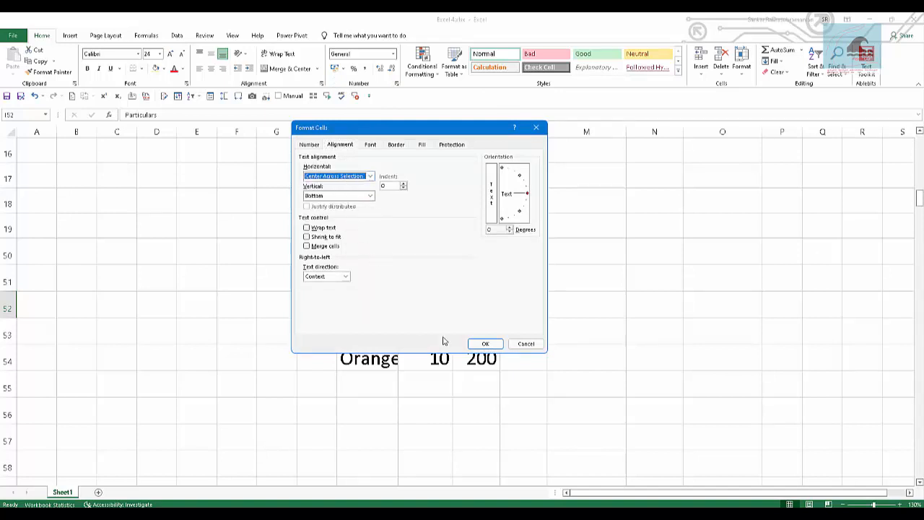
{"action": "left_click", "coordinate": [485, 344]}
{"action": "left_click", "coordinate": [416, 263]}
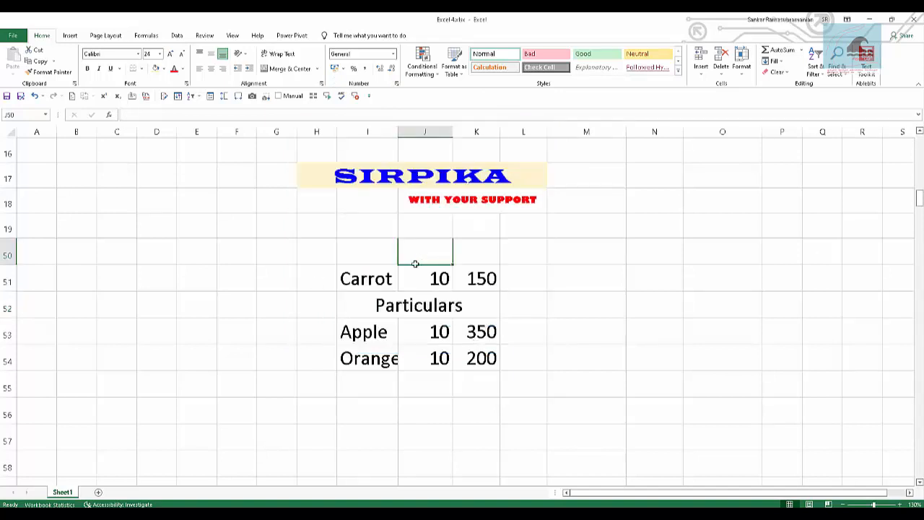
Enter CAS in cell M52.
{"action": "left_click", "coordinate": [586, 299]}
{"action": "type", "text": "CA"}
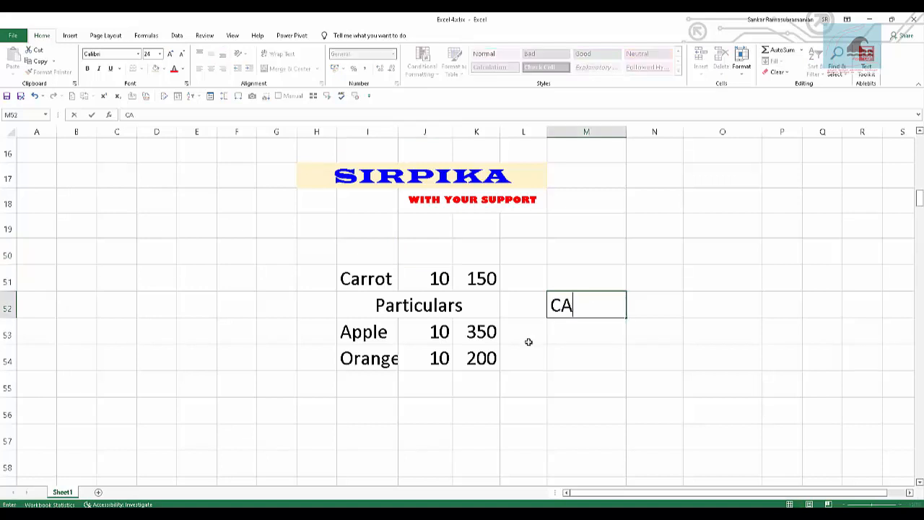
{"action": "type", "text": "S"}
{"action": "key", "text": "Tab"}
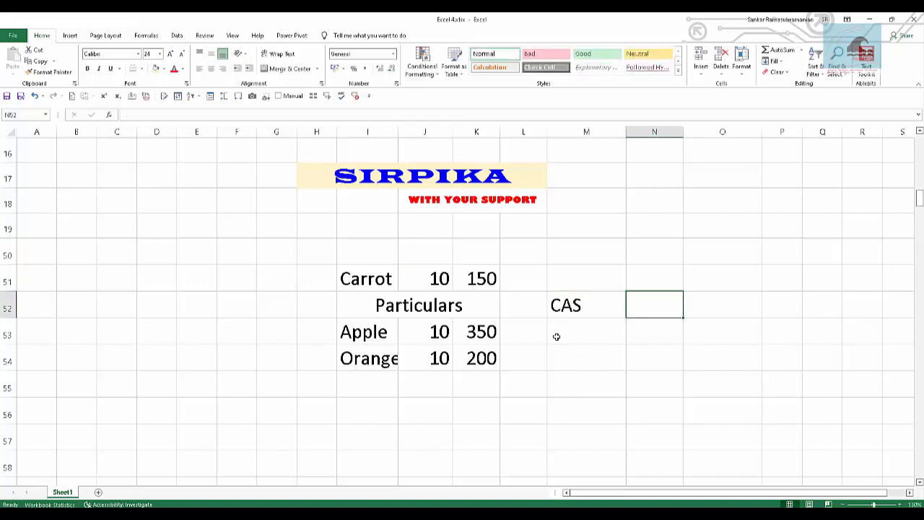
Examine how individual cells, single columns and ranges can be selected through the centred Particulars row.
{"action": "left_click", "coordinate": [356, 299]}
{"action": "left_click", "coordinate": [500, 426]}
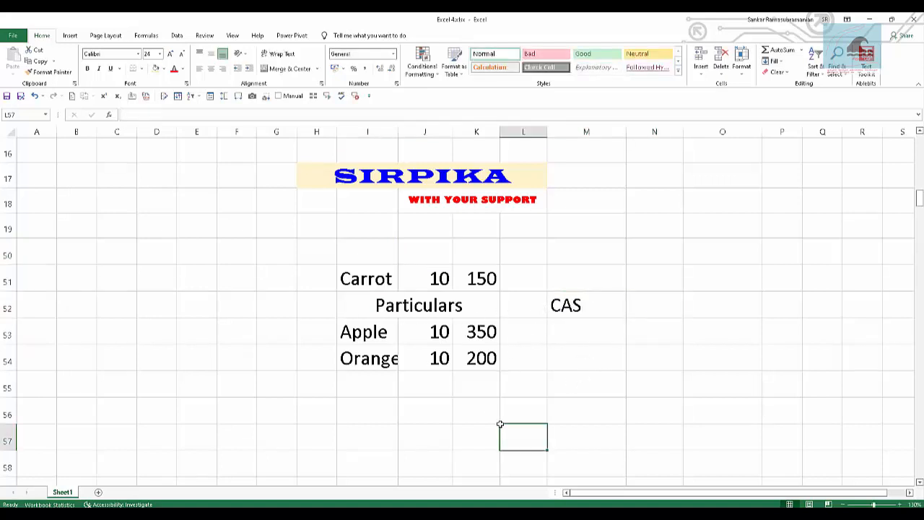
{"action": "left_click", "coordinate": [365, 304]}
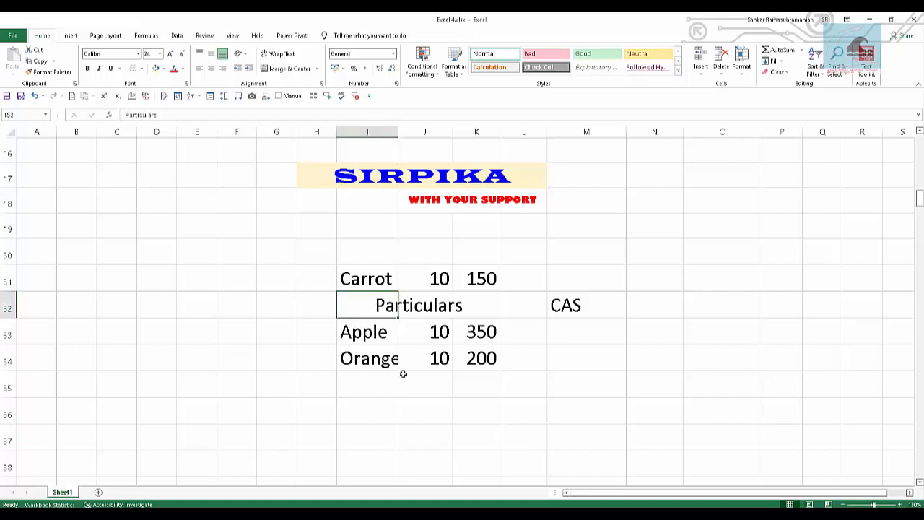
{"action": "left_click", "coordinate": [518, 388]}
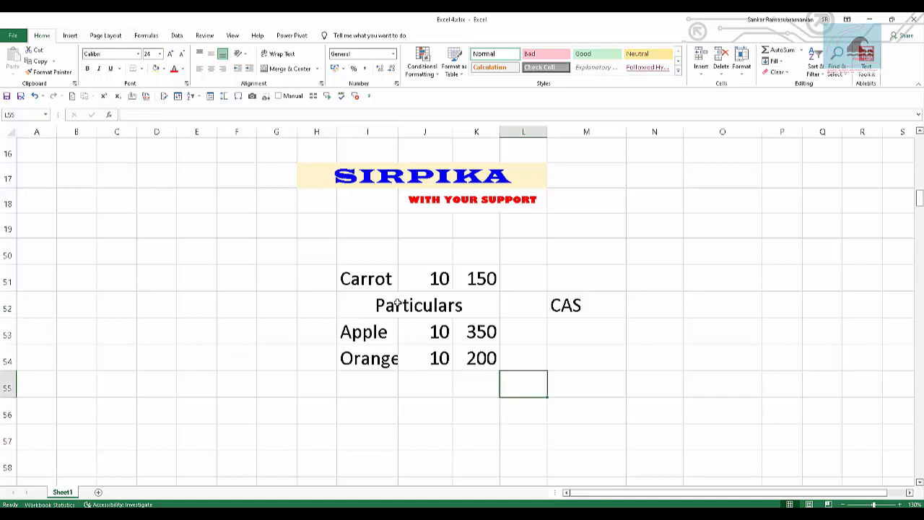
{"action": "left_click_drag", "start_coordinate": [360, 301], "coordinate": [488, 392]}
{"action": "left_click", "coordinate": [477, 429]}
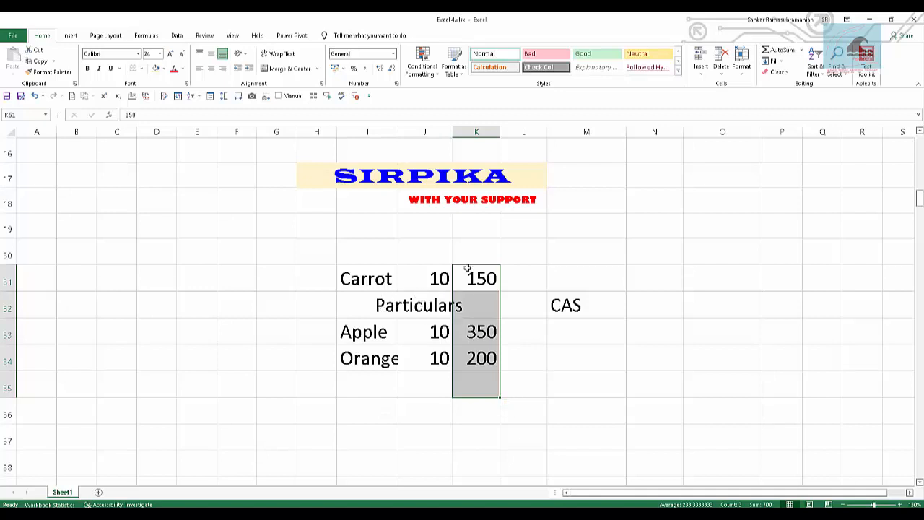
{"action": "left_click_drag", "start_coordinate": [472, 256], "coordinate": [483, 383]}
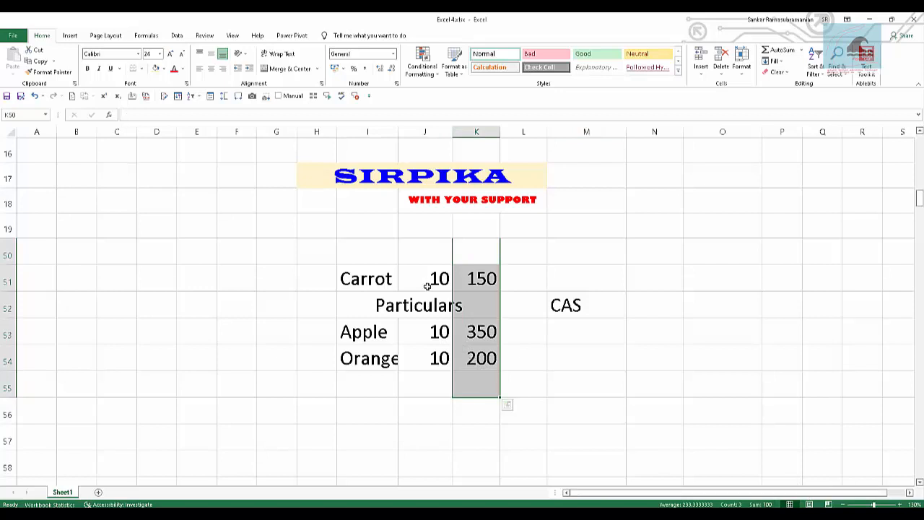
{"action": "left_click_drag", "start_coordinate": [414, 244], "coordinate": [448, 384]}
{"action": "left_click", "coordinate": [531, 361]}
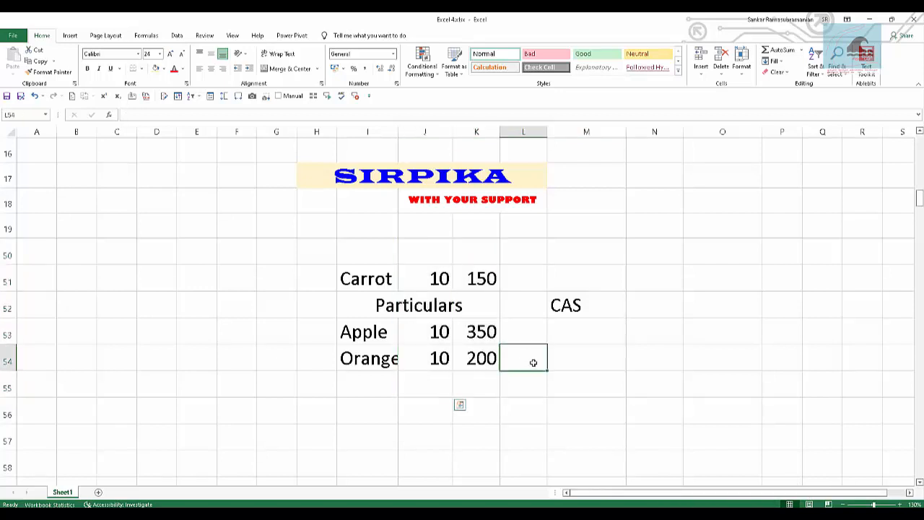
{"action": "left_click_drag", "start_coordinate": [462, 253], "coordinate": [347, 310]}
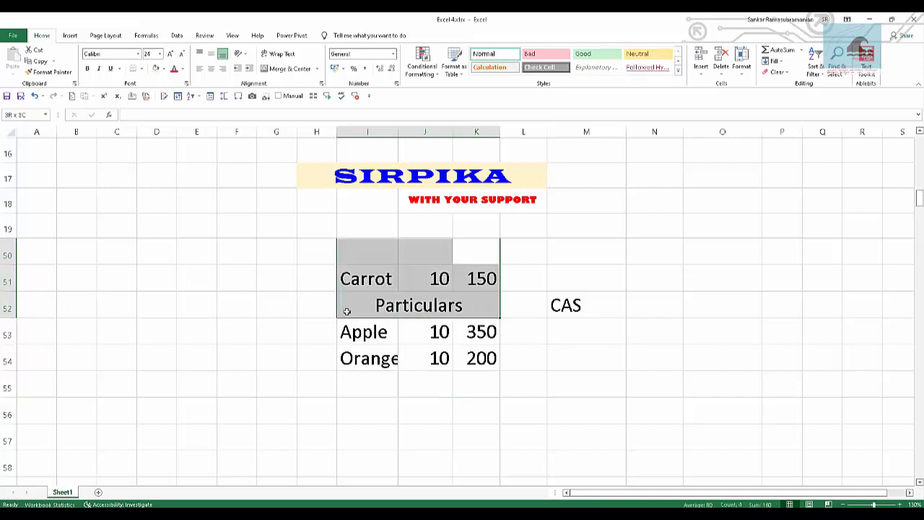
{"action": "mouse_move", "coordinate": [346, 311]}
{"action": "left_mouse_down"}
{"action": "mouse_move", "coordinate": [423, 312]}
{"action": "mouse_move", "coordinate": [355, 313]}
{"action": "left_mouse_up"}
Clear the CAS text from cell M52.
{"action": "left_click", "coordinate": [569, 312]}
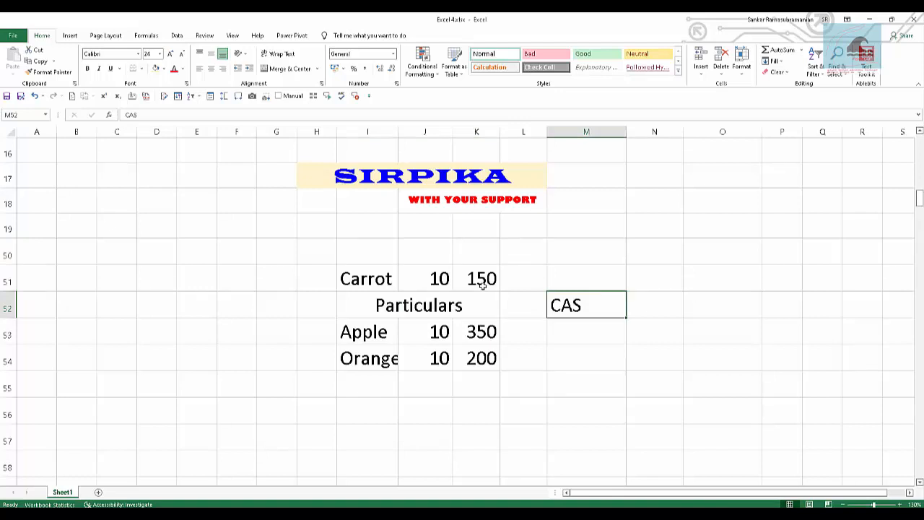
{"action": "key", "text": "Delete"}
{"action": "left_click_drag", "start_coordinate": [361, 296], "coordinate": [462, 308]}
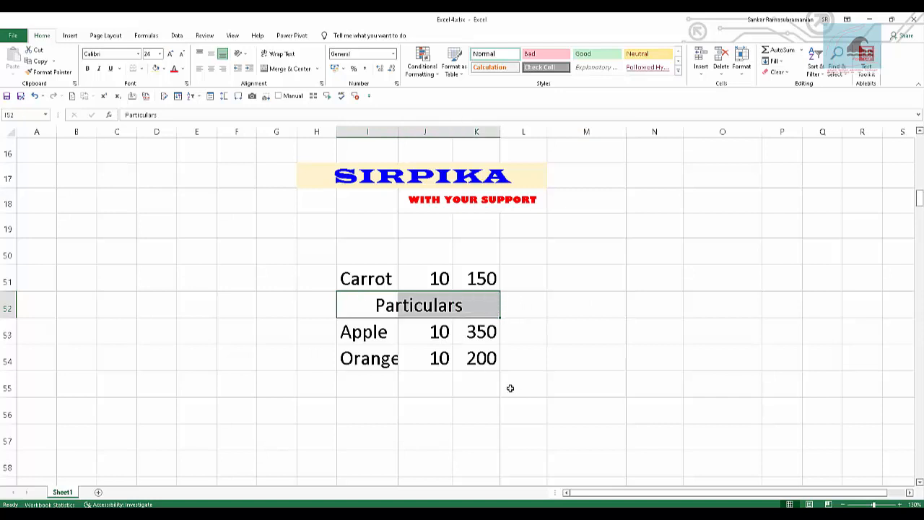
{"action": "left_click", "coordinate": [423, 382]}
Reapply the Center Across Selection horizontal alignment to the Particulars heading in I52:K52.
{"action": "left_click_drag", "start_coordinate": [390, 306], "coordinate": [496, 311]}
{"action": "left_click", "coordinate": [396, 83]}
{"action": "left_click", "coordinate": [340, 144]}
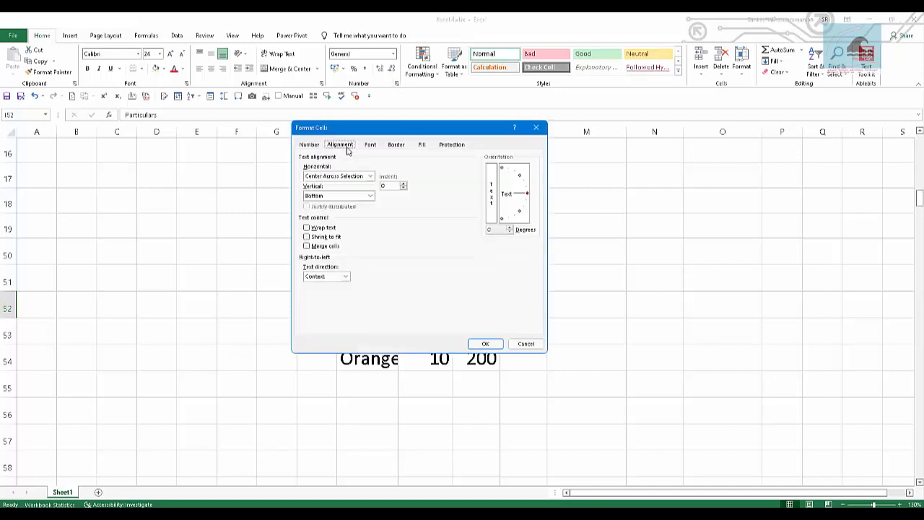
{"action": "left_click", "coordinate": [370, 176]}
{"action": "left_click", "coordinate": [334, 222]}
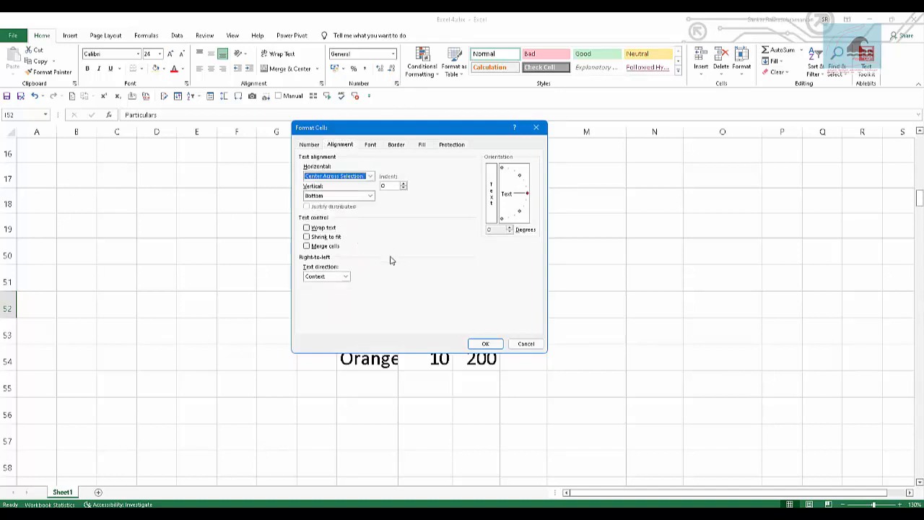
{"action": "left_click", "coordinate": [495, 345]}
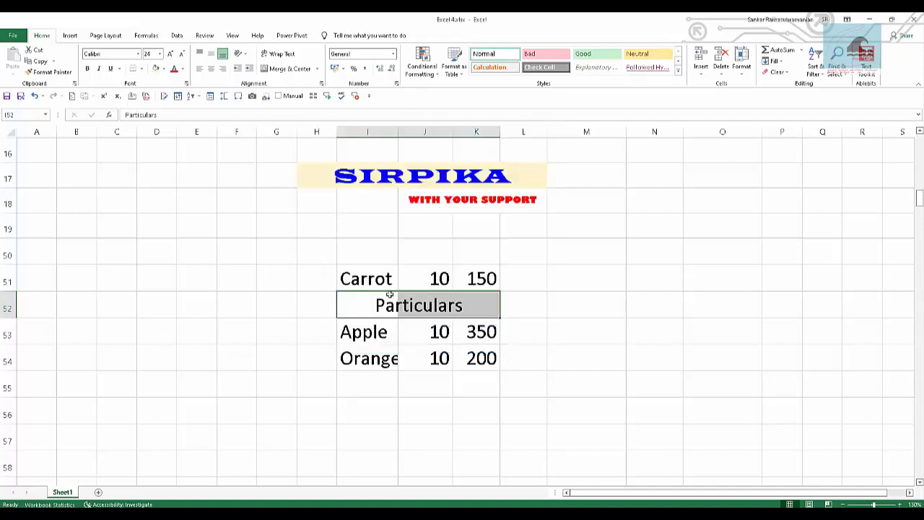
{"action": "left_click", "coordinate": [573, 328]}
{"action": "left_click_drag", "start_coordinate": [396, 303], "coordinate": [483, 305]}
{"action": "left_click", "coordinate": [679, 72]}
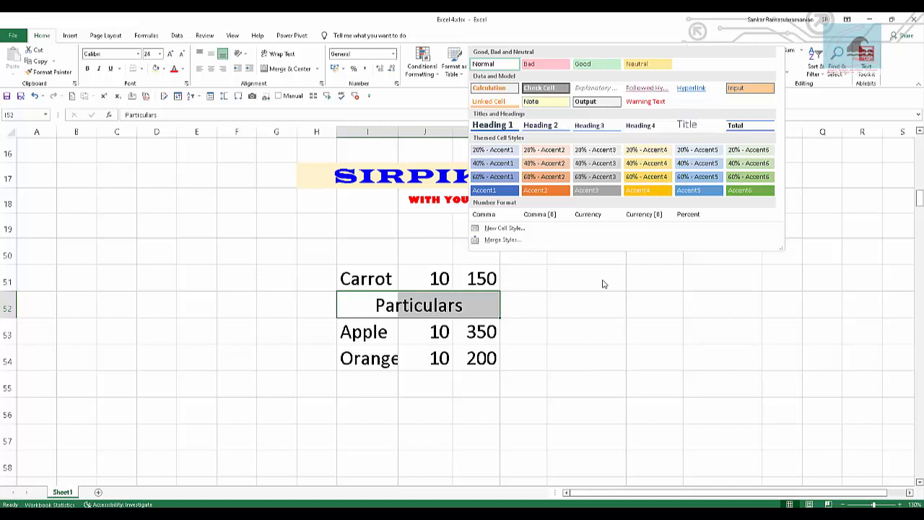
{"action": "left_click", "coordinate": [395, 309]}
{"action": "left_click", "coordinate": [365, 309]}
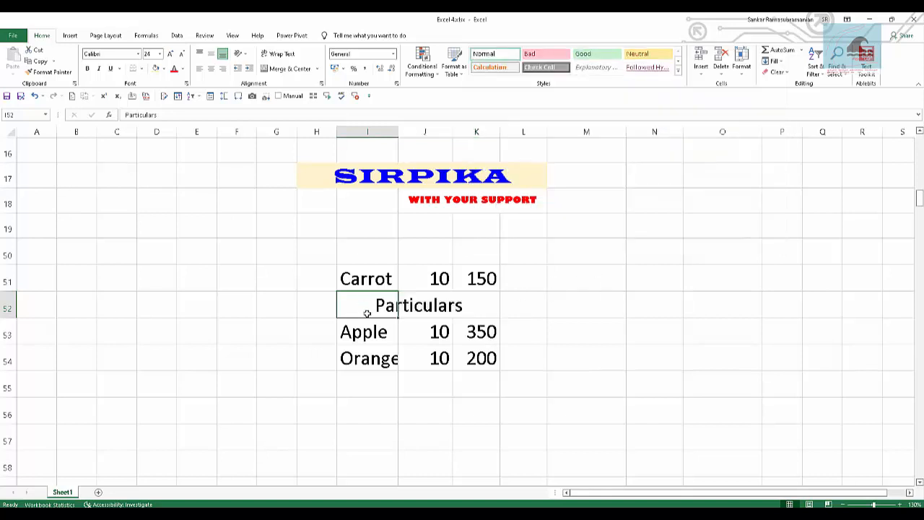
Format the Particulars heading in I52:K52 as red, bold, italic, underlined text with a light cream fill.
{"action": "left_click_drag", "start_coordinate": [366, 313], "coordinate": [490, 308]}
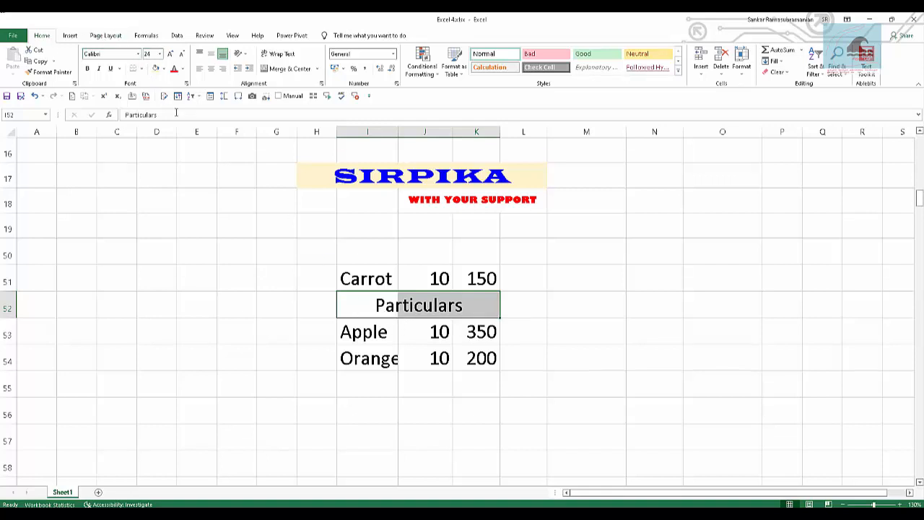
{"action": "left_click", "coordinate": [174, 70]}
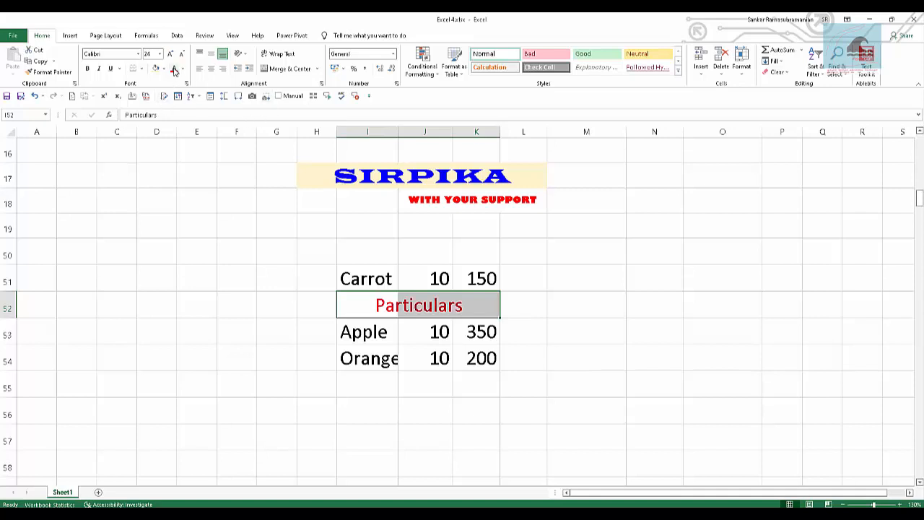
{"action": "left_click", "coordinate": [159, 70]}
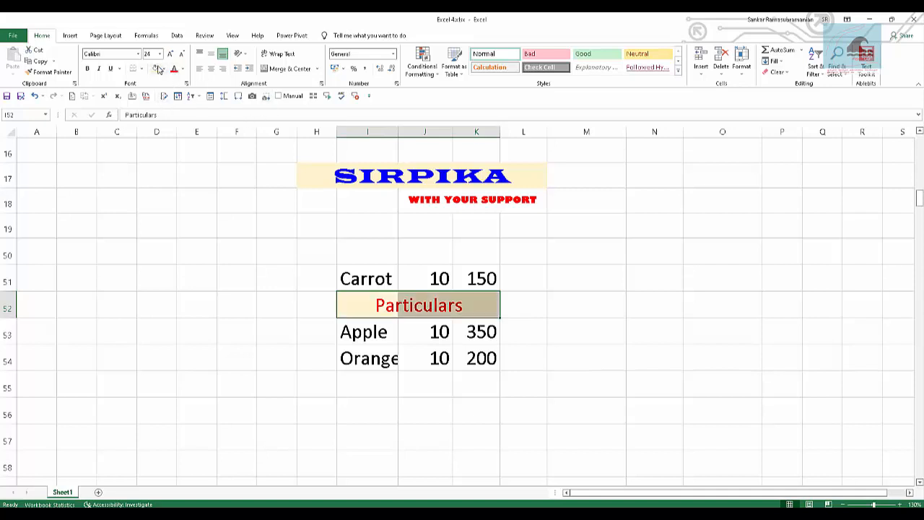
{"action": "left_click", "coordinate": [87, 69]}
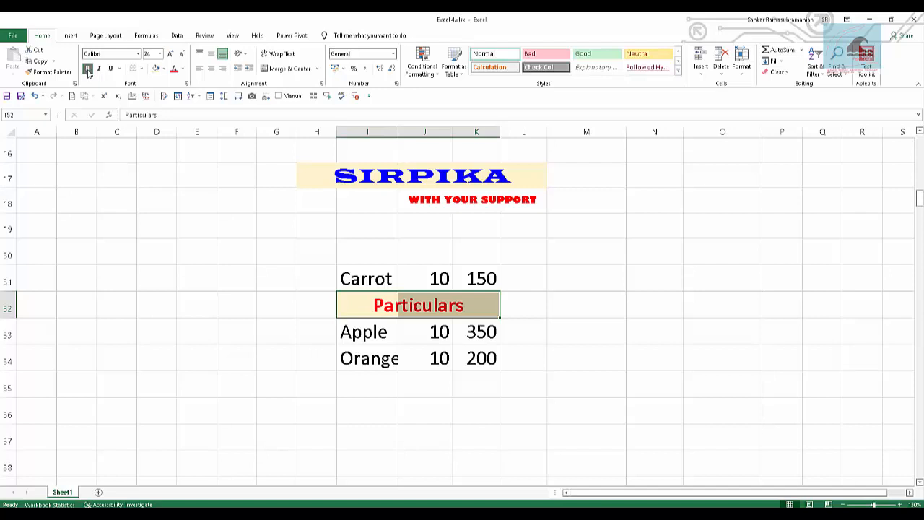
{"action": "left_click", "coordinate": [99, 69]}
{"action": "left_click", "coordinate": [111, 69]}
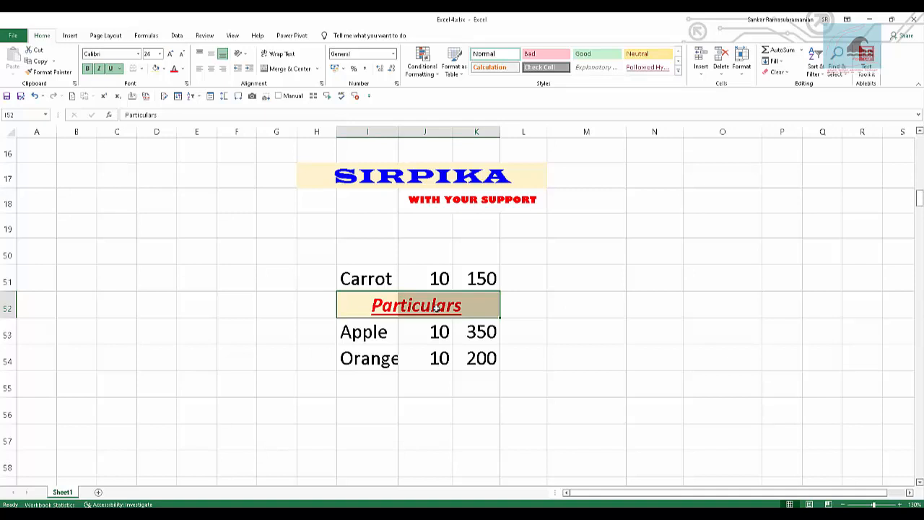
{"action": "left_click", "coordinate": [678, 71]}
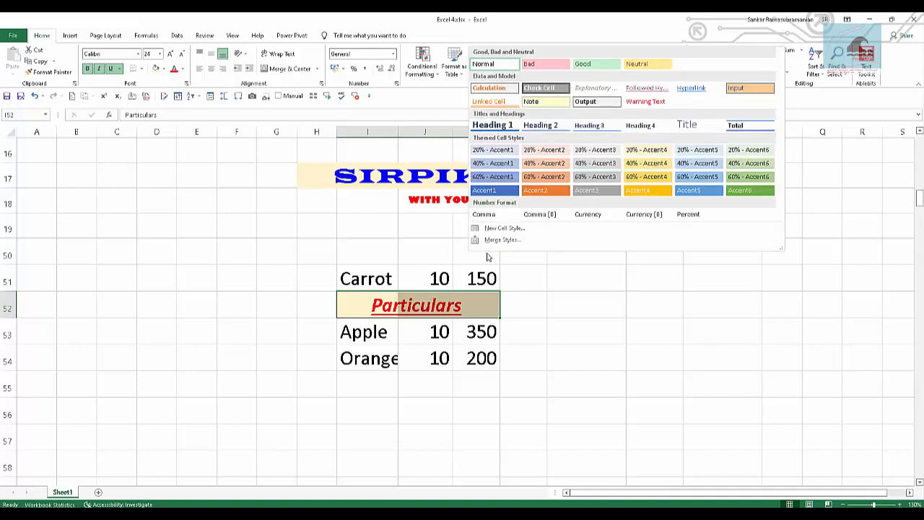
{"action": "left_click", "coordinate": [515, 229]}
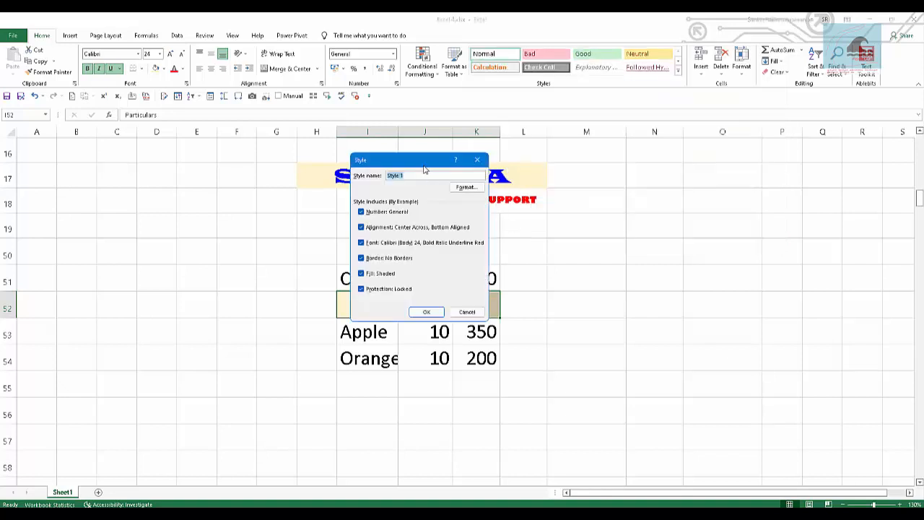
{"action": "left_click_drag", "start_coordinate": [425, 169], "coordinate": [616, 169]}
{"action": "key", "text": "Escape"}
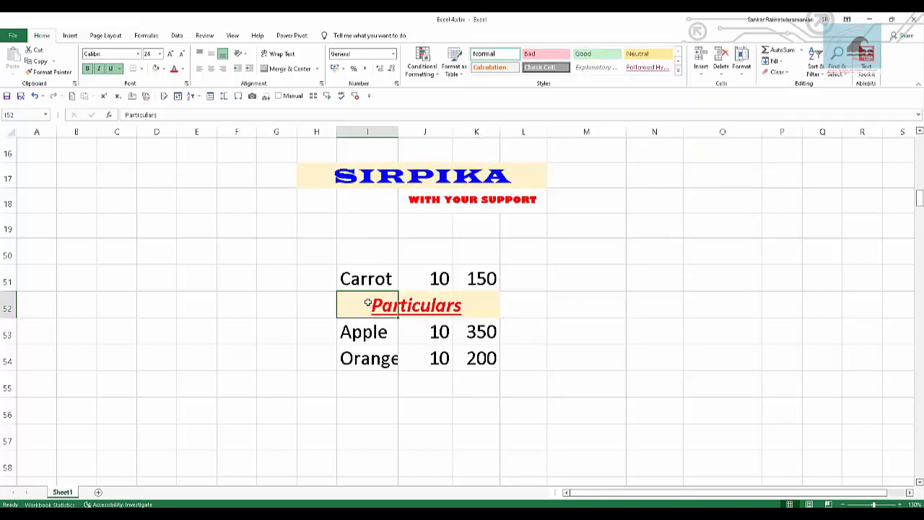
Start a new cell style based on I52:K52 and exclude the font and border formatting from it.
{"action": "left_click_drag", "start_coordinate": [368, 302], "coordinate": [483, 293]}
{"action": "left_click", "coordinate": [677, 71]}
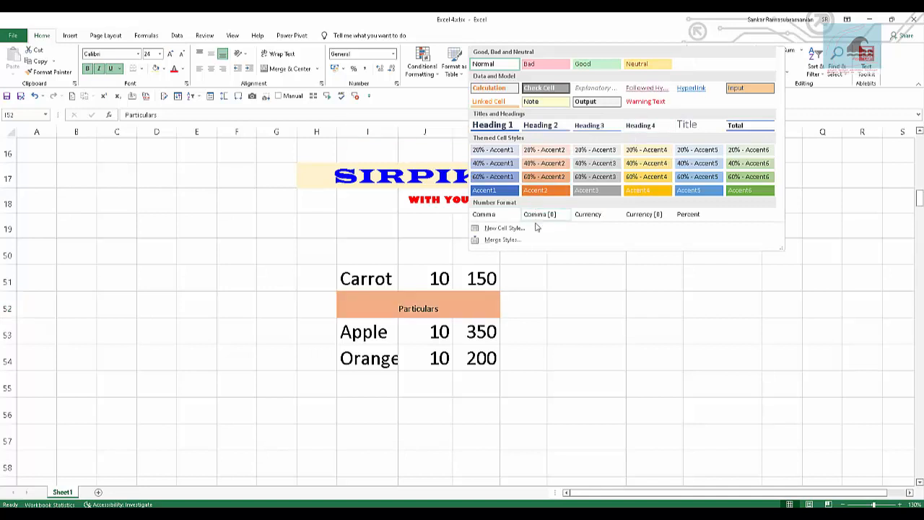
{"action": "left_click", "coordinate": [534, 228]}
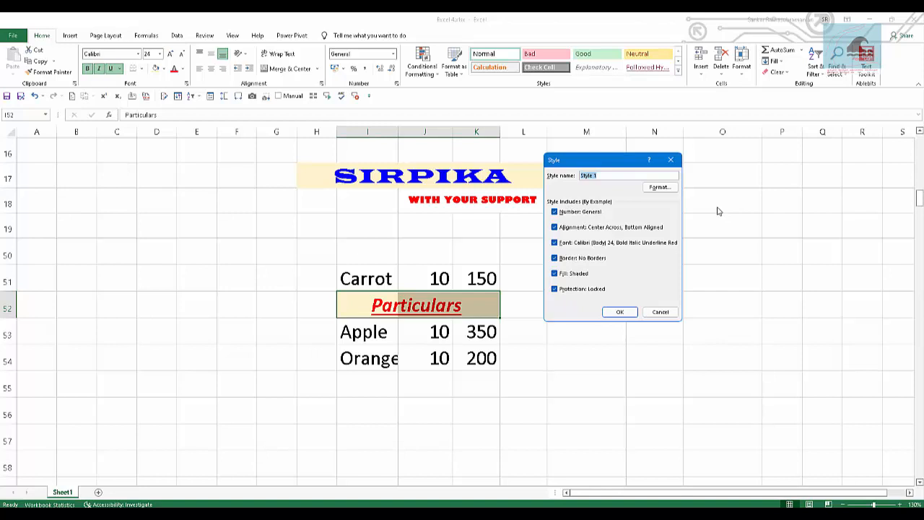
{"action": "left_click", "coordinate": [606, 247]}
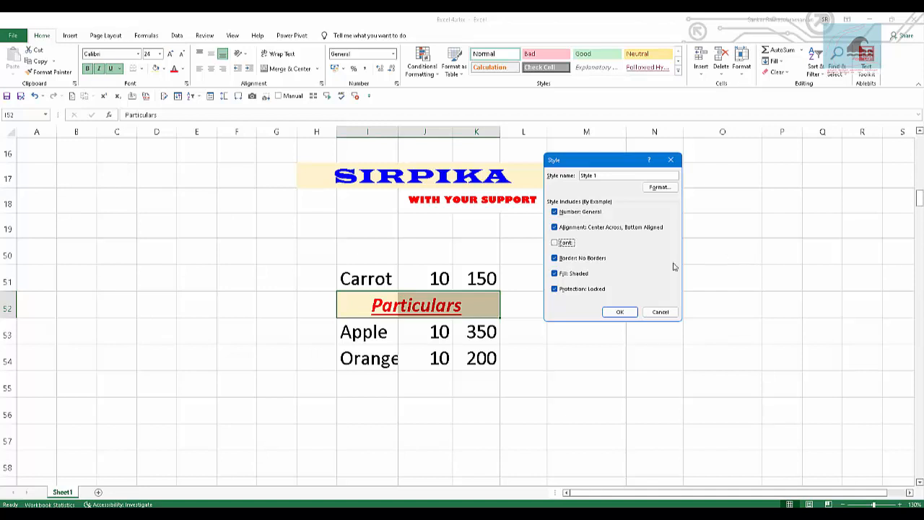
{"action": "left_click", "coordinate": [589, 260]}
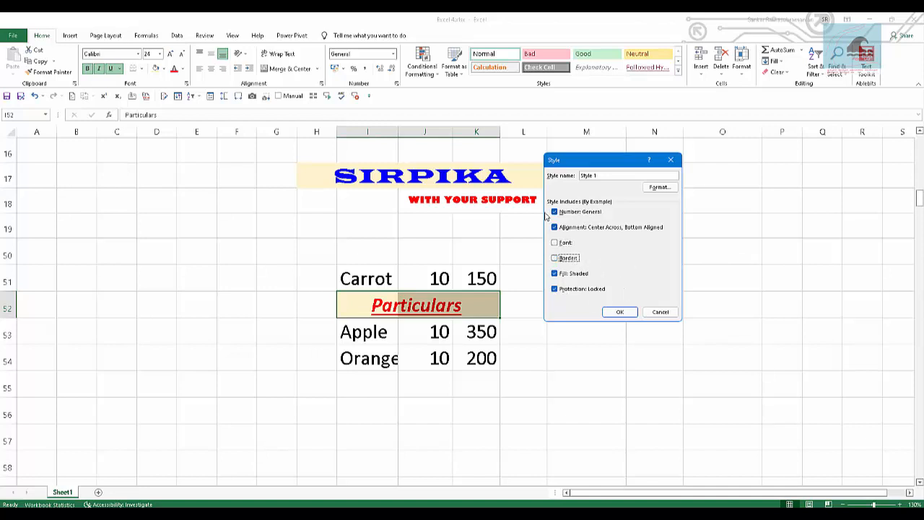
Name the new cell style CentreAcrossSelection.
{"action": "left_click_drag", "start_coordinate": [590, 167], "coordinate": [562, 257]}
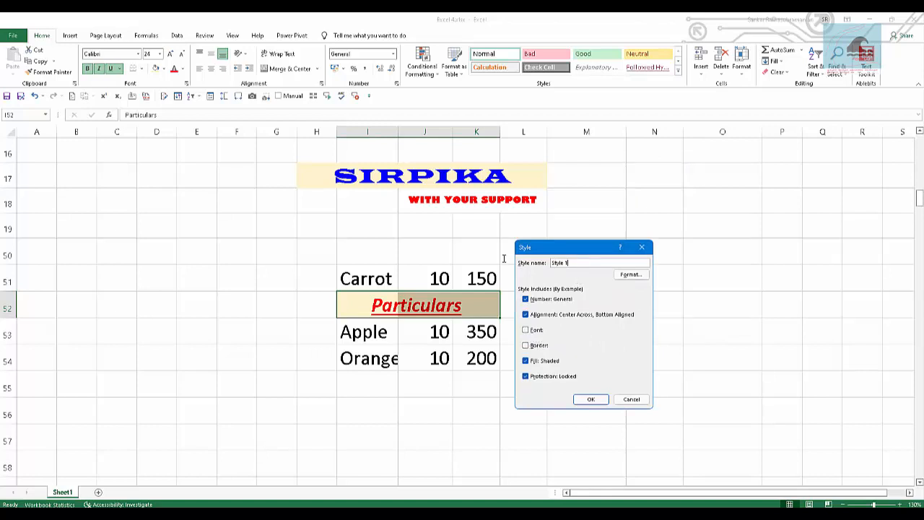
{"action": "key", "text": "alt+s"}
{"action": "type", "text": "CAS"}
{"action": "key", "text": "alt+s"}
Review the new style's number, alignment, font and border settings without changing them, and save the style.
{"action": "key", "text": "alt+o"}
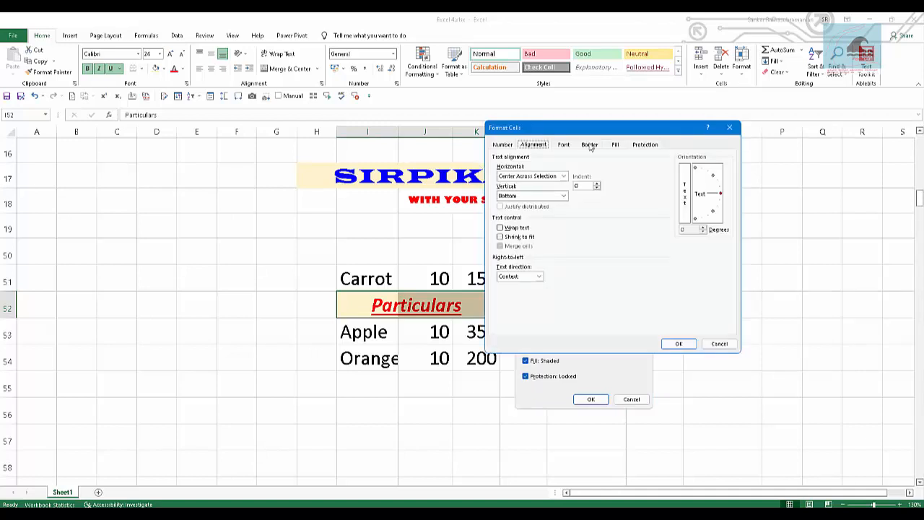
{"action": "left_click", "coordinate": [509, 146]}
{"action": "left_click", "coordinate": [530, 146]}
{"action": "left_click", "coordinate": [556, 146]}
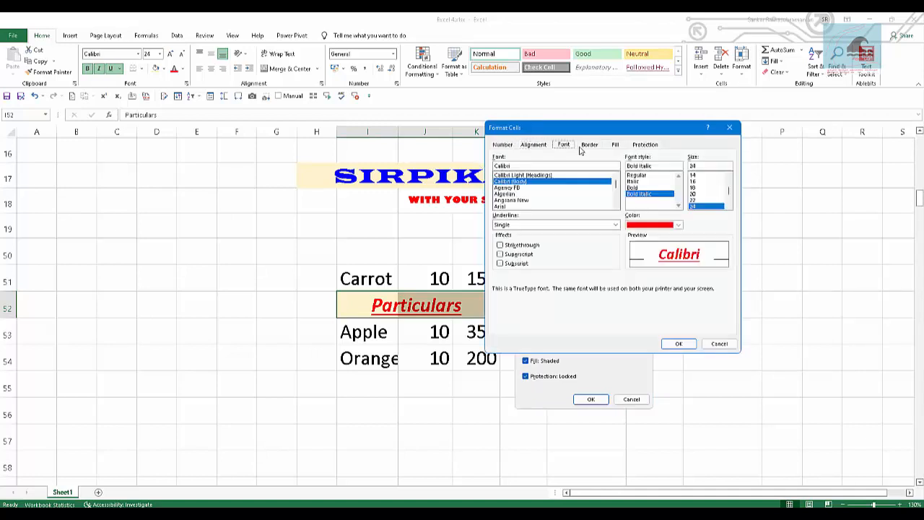
{"action": "left_click", "coordinate": [592, 148]}
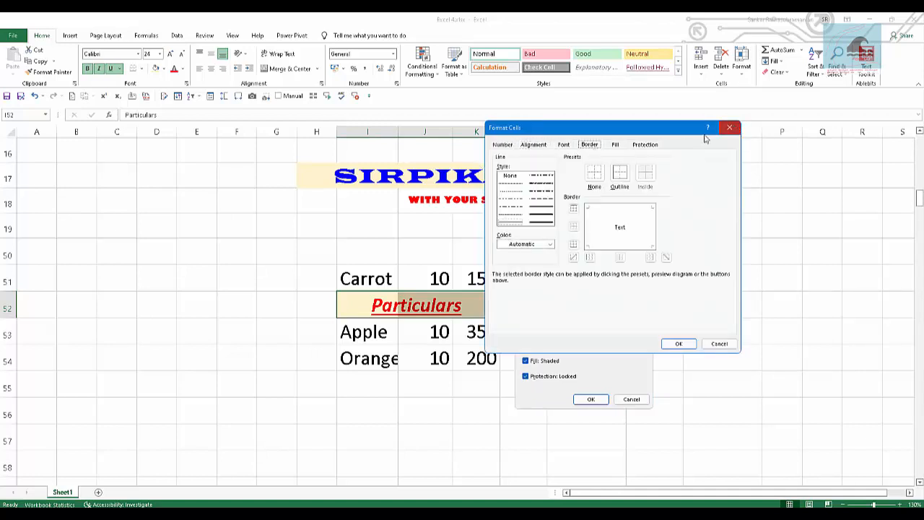
{"action": "left_click", "coordinate": [730, 127]}
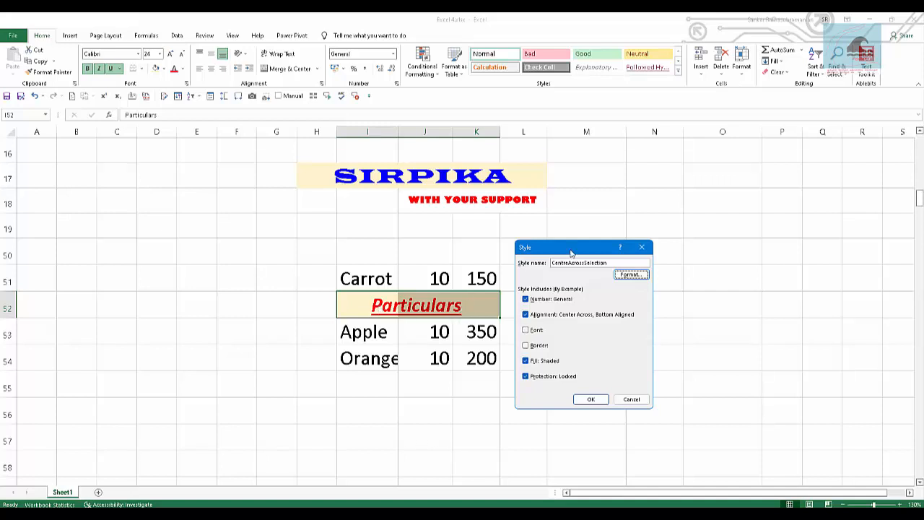
{"action": "left_click", "coordinate": [631, 275]}
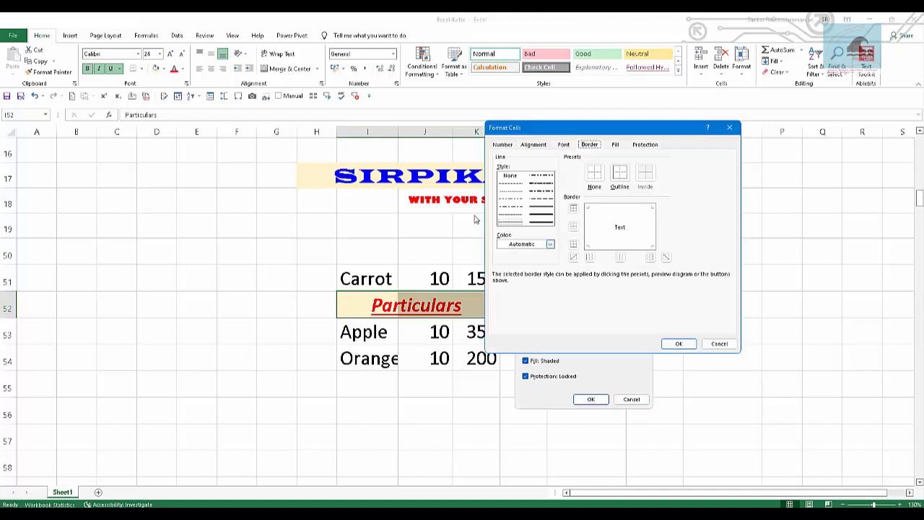
{"action": "left_click", "coordinate": [718, 344]}
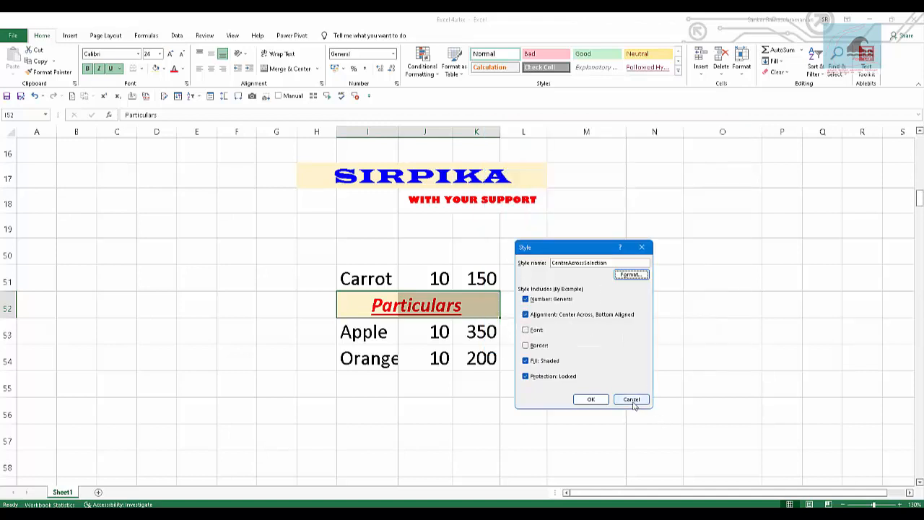
{"action": "left_click", "coordinate": [590, 399]}
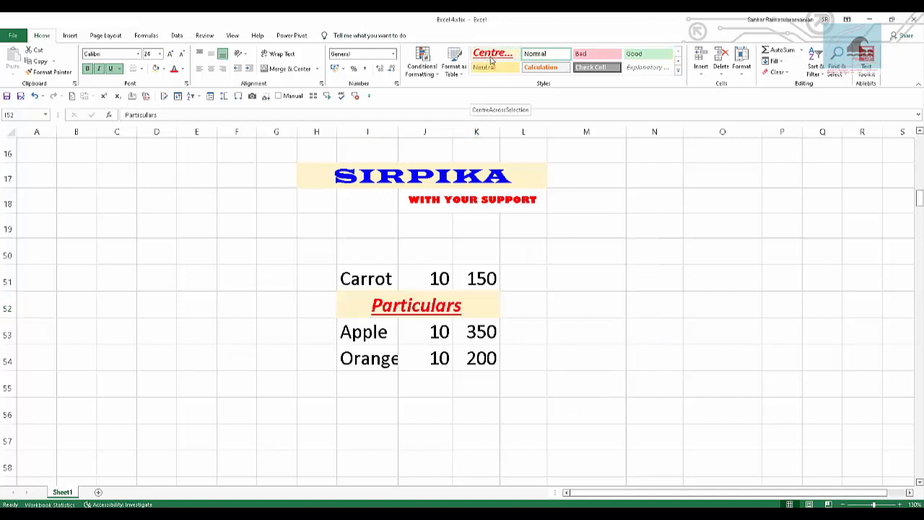
Apply the CentreAcrossSelection style to K54, and extend it across K54:M54.
{"action": "left_click", "coordinate": [588, 330]}
{"action": "left_click", "coordinate": [476, 361]}
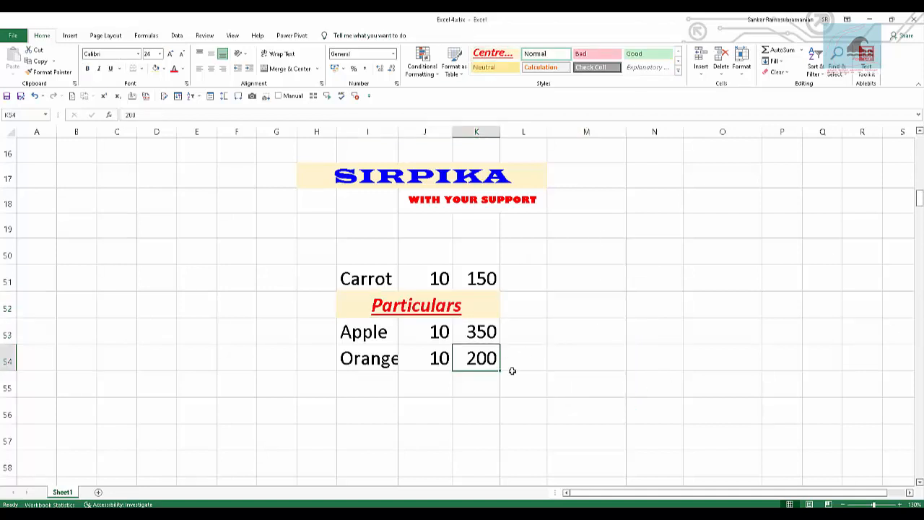
{"action": "left_click", "coordinate": [491, 59]}
{"action": "left_click_drag", "start_coordinate": [477, 361], "coordinate": [590, 354]}
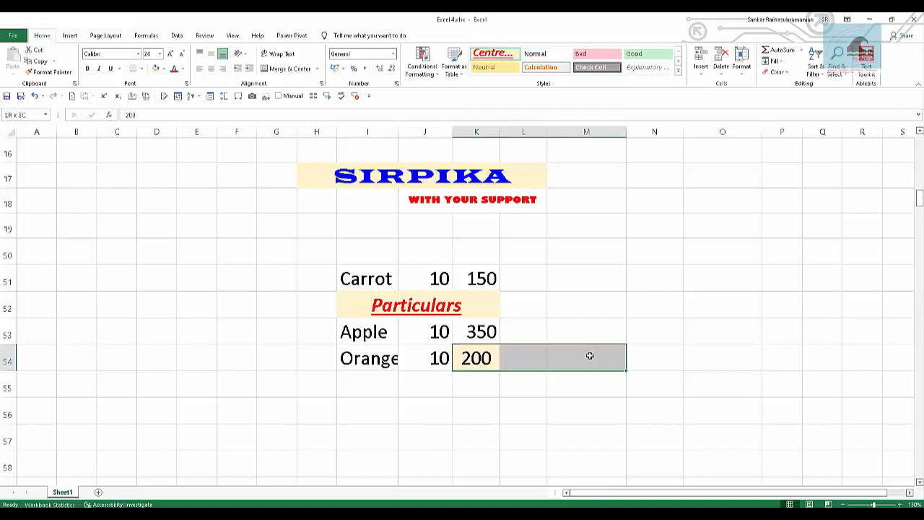
{"action": "left_click", "coordinate": [493, 58]}
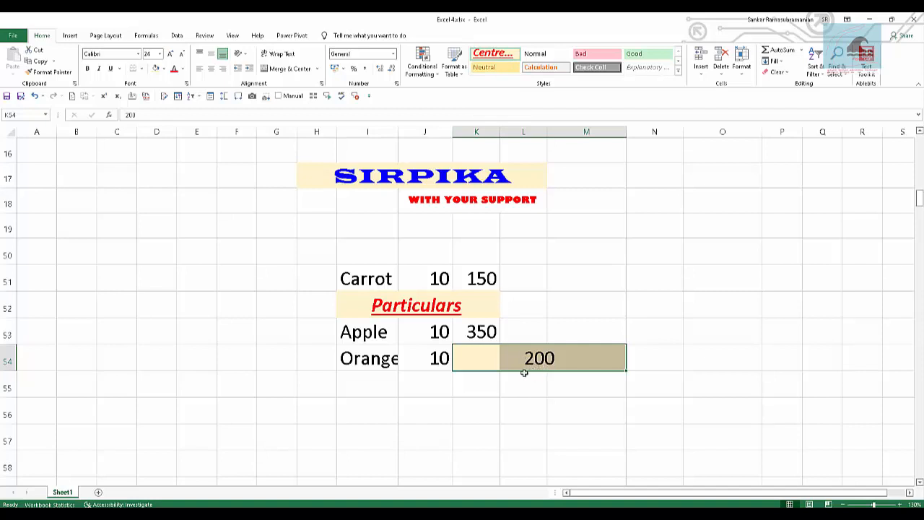
{"action": "left_click", "coordinate": [532, 421]}
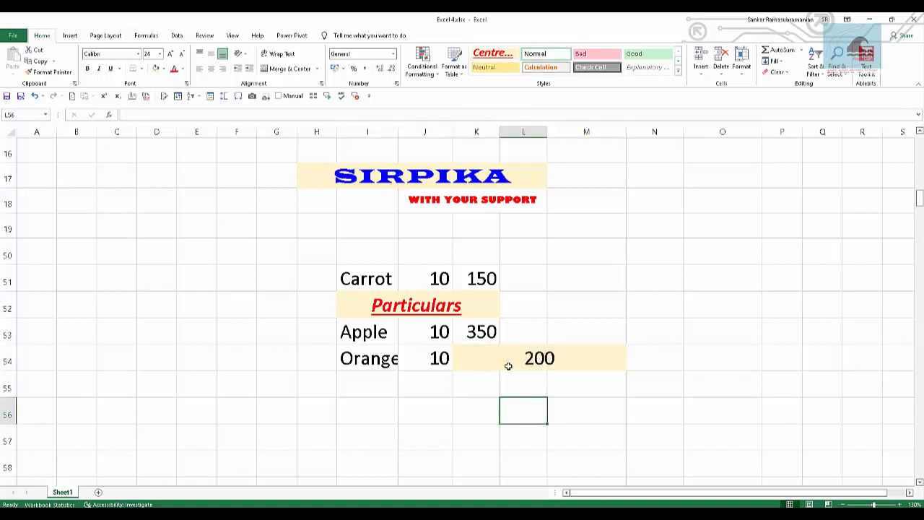
Modify the CentreAcrossSelection style to include the font and border formatting.
{"action": "left_click_drag", "start_coordinate": [474, 355], "coordinate": [572, 353]}
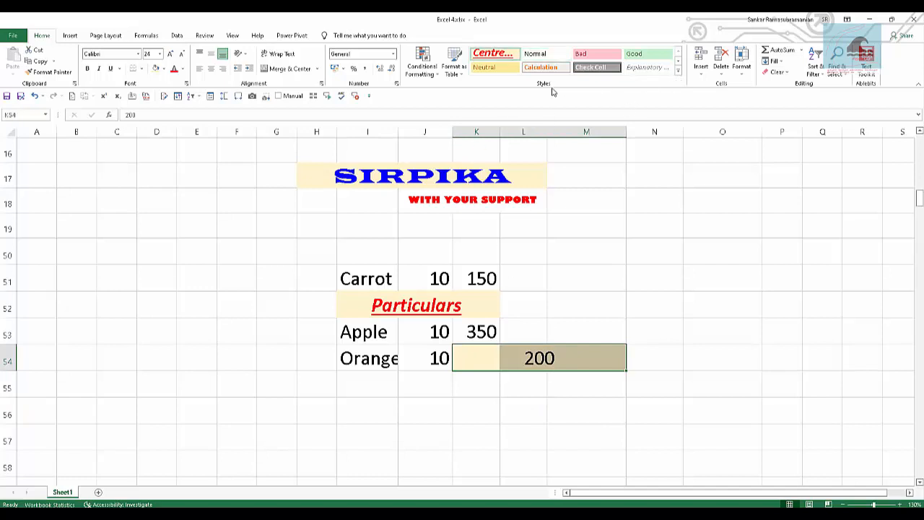
{"action": "right_click", "coordinate": [504, 54]}
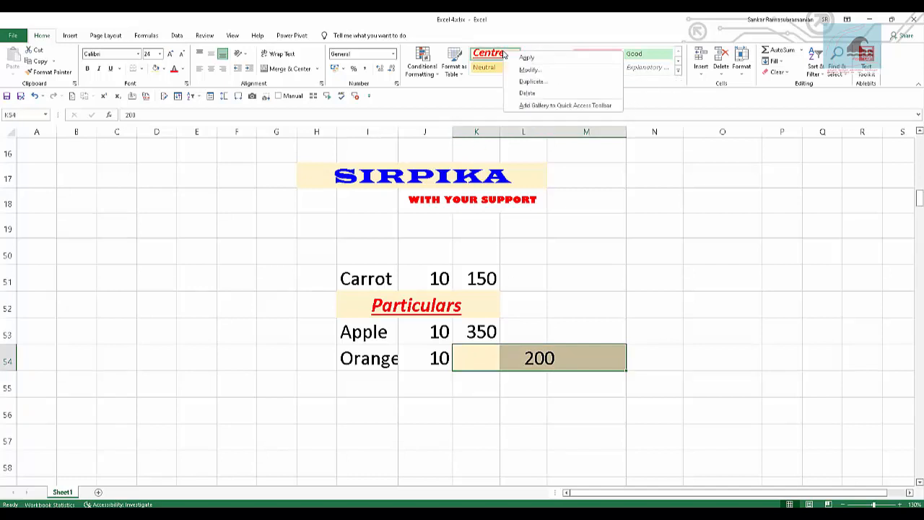
{"action": "left_click", "coordinate": [533, 69]}
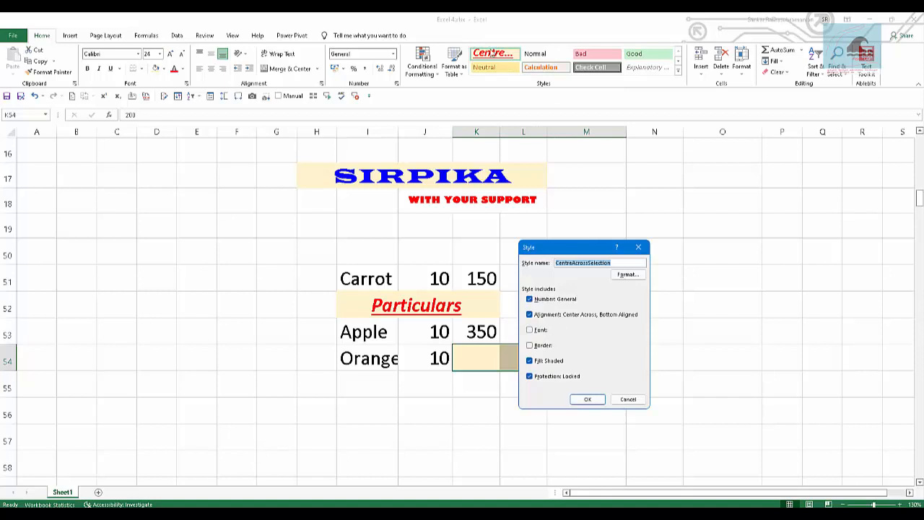
{"action": "left_click", "coordinate": [536, 331]}
{"action": "left_click", "coordinate": [538, 346]}
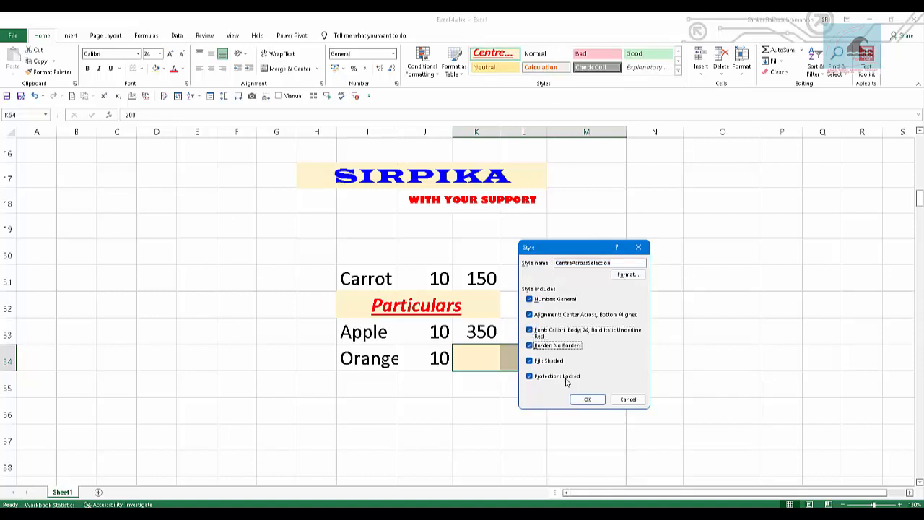
{"action": "left_click", "coordinate": [586, 399]}
{"action": "left_click", "coordinate": [658, 312]}
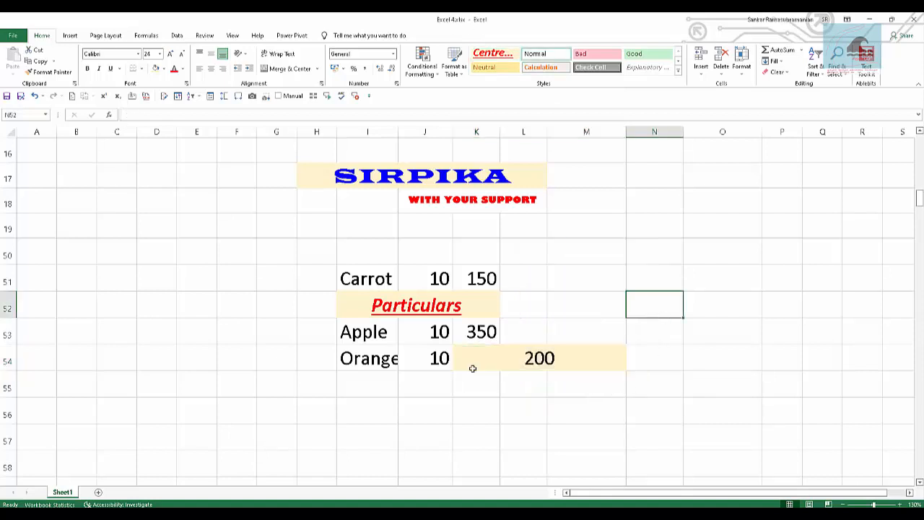
Reapply the CentreAcrossSelection style to K54:M54 and compare the range with the Particulars heading in I52:K52.
{"action": "left_click_drag", "start_coordinate": [473, 368], "coordinate": [600, 356]}
{"action": "left_click", "coordinate": [492, 53]}
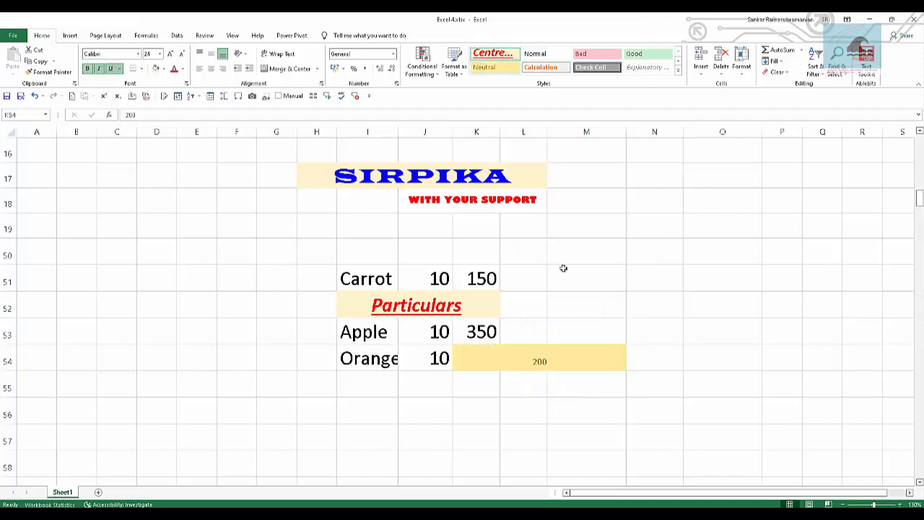
{"action": "left_click", "coordinate": [556, 382]}
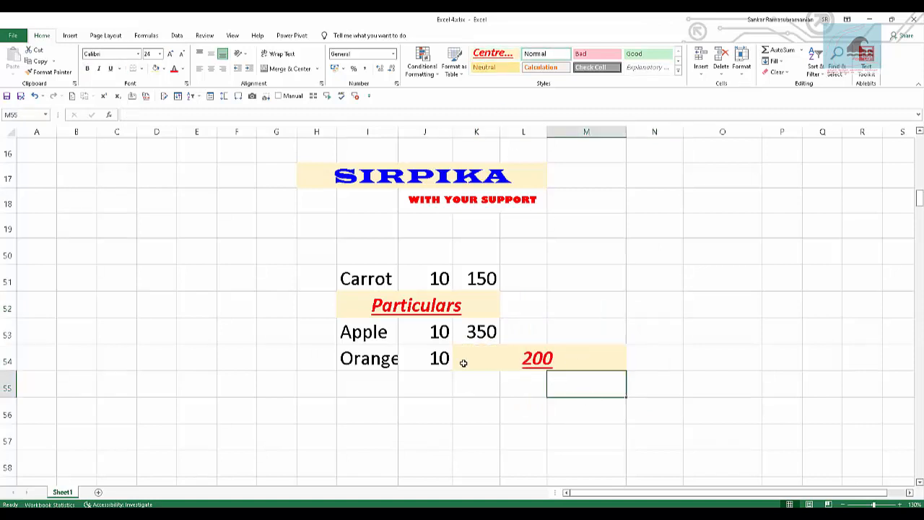
{"action": "left_click_drag", "start_coordinate": [467, 363], "coordinate": [584, 357]}
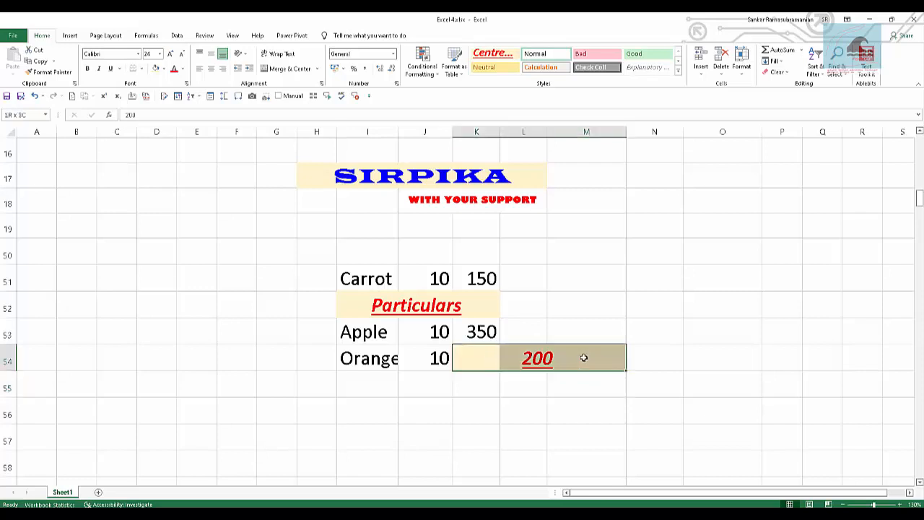
{"action": "left_click_drag", "start_coordinate": [361, 304], "coordinate": [466, 304]}
{"action": "left_click", "coordinate": [650, 355]}
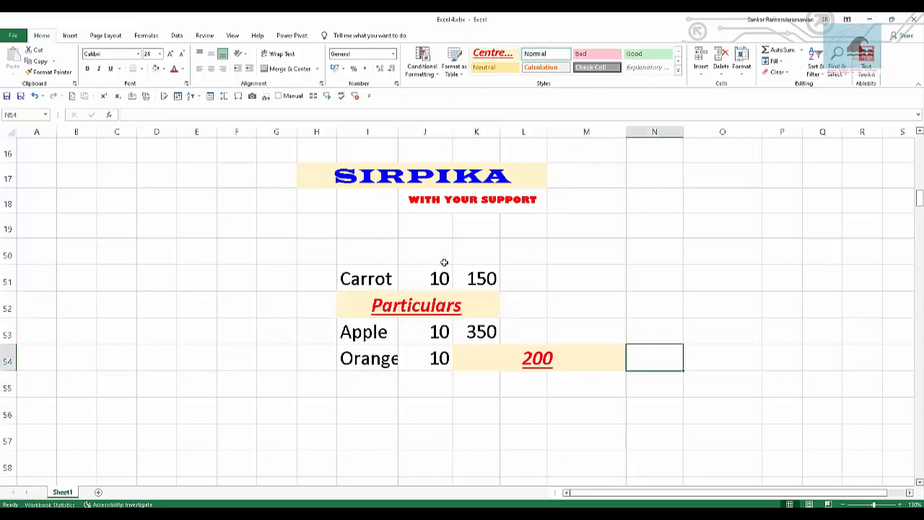